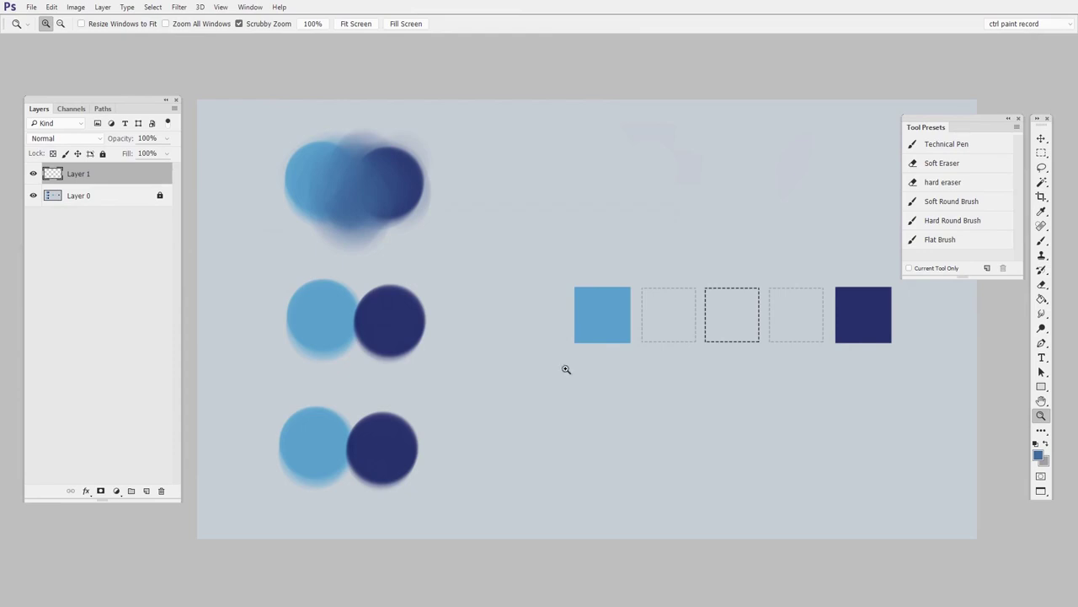
# Step: Add a new layer above Layer 1 and choose the Hard Round Brush preset for blending the middle pair of circles
pyautogui.moveTo(382, 302); pyautogui.dragTo(607, 320)
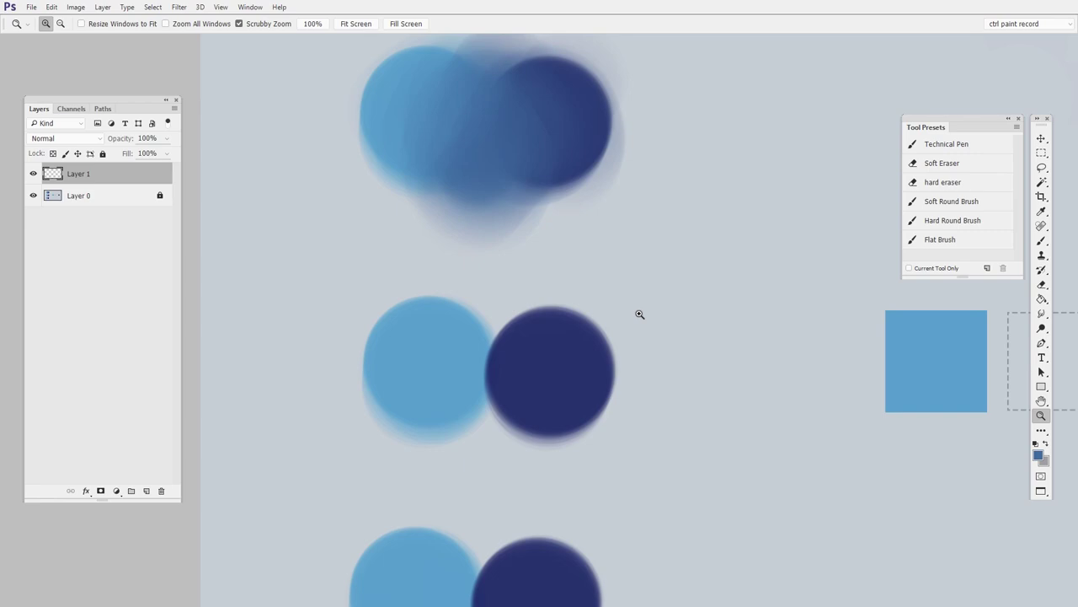
pyautogui.hotkey('ctrl', 'alt', 'shift', 'n')
pyautogui.press('b')
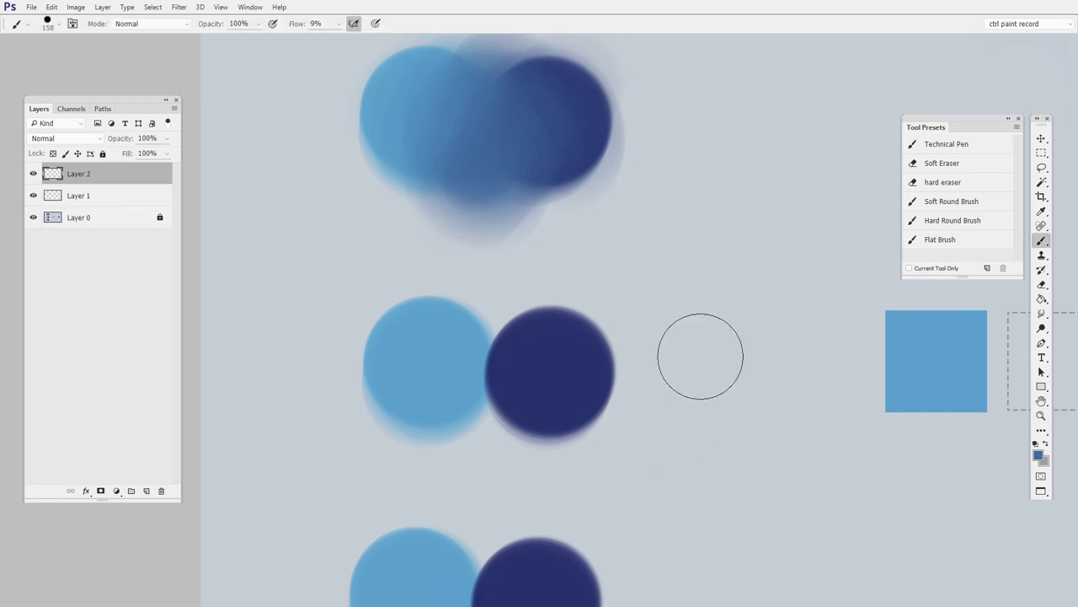
pyautogui.moveTo(622, 374)
pyautogui.mouseDown()
pyautogui.moveTo(677, 329)
pyautogui.moveTo(702, 326)
pyautogui.mouseUp()
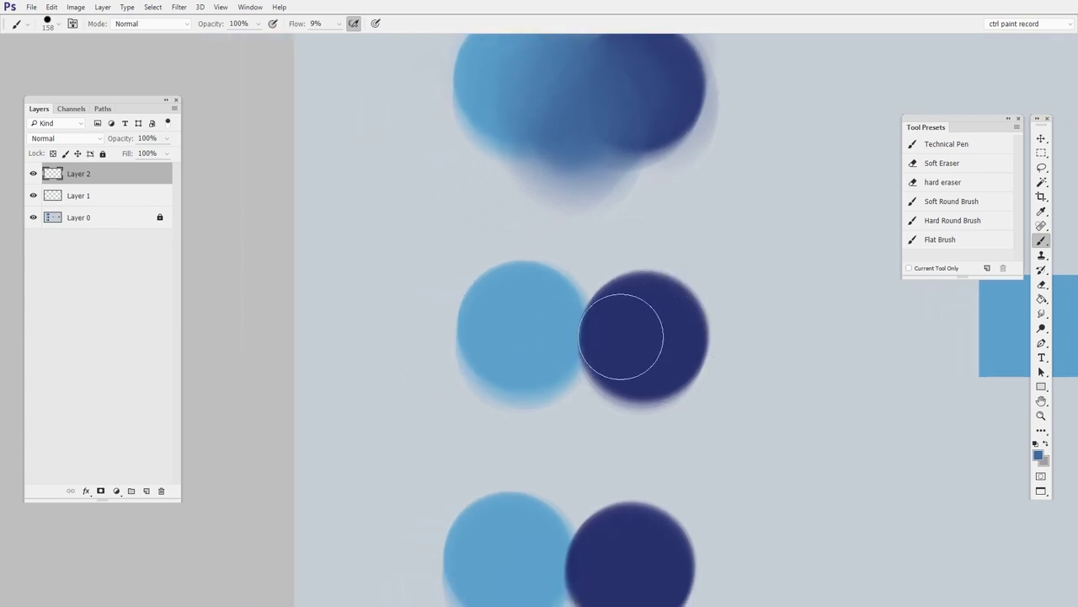
pyautogui.keyDown('ctrl'); pyautogui.click(621, 337); pyautogui.keyUp('ctrl')
pyautogui.moveTo(623, 342)
pyautogui.mouseDown()
pyautogui.moveTo(602, 357)
pyautogui.moveTo(809, 293)
pyautogui.mouseUp()
pyautogui.click(971, 223)
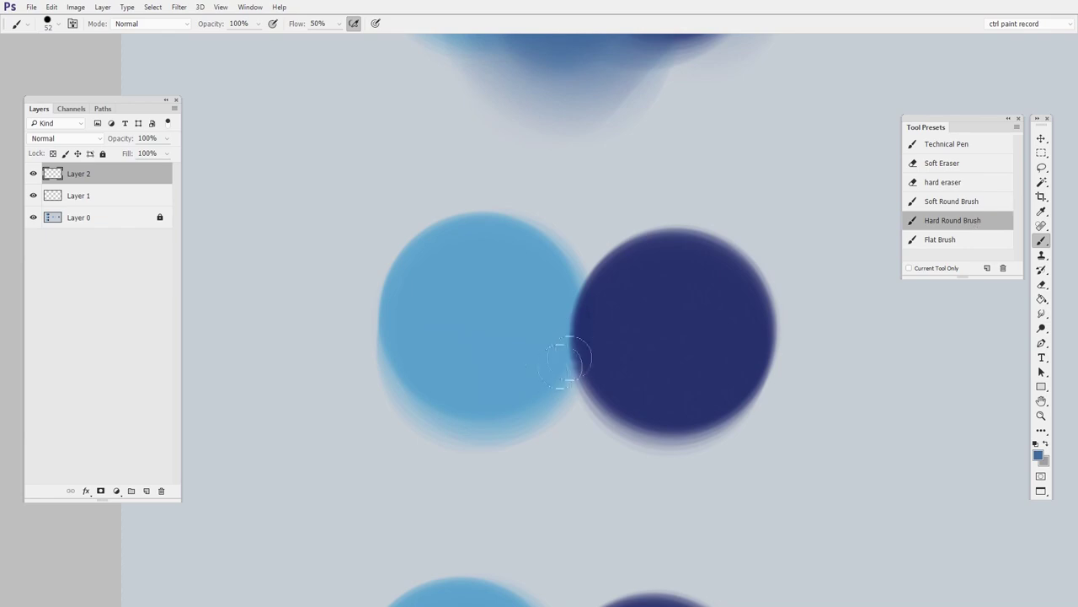
# Step: Enlarge the brush to 144 and paint the sampled light blue and dark blue over the join between the two middle circles
pyautogui.moveTo(495, 320); pyautogui.dragTo(507, 319)
pyautogui.moveTo(578, 326); pyautogui.dragTo(597, 322)
pyautogui.moveTo(569, 276); pyautogui.dragTo(571, 341)
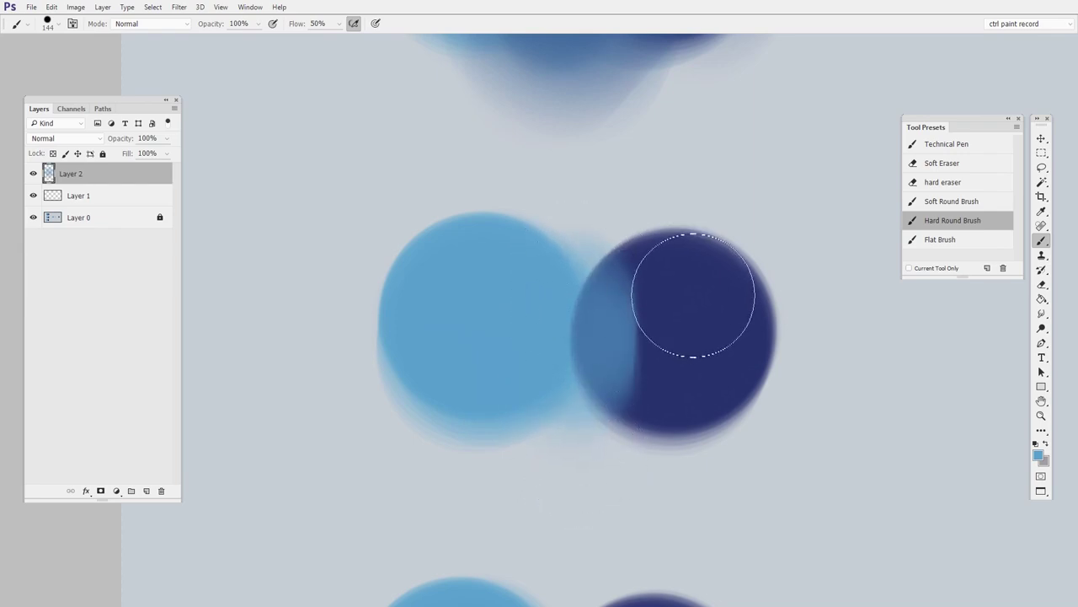
pyautogui.press('alt')
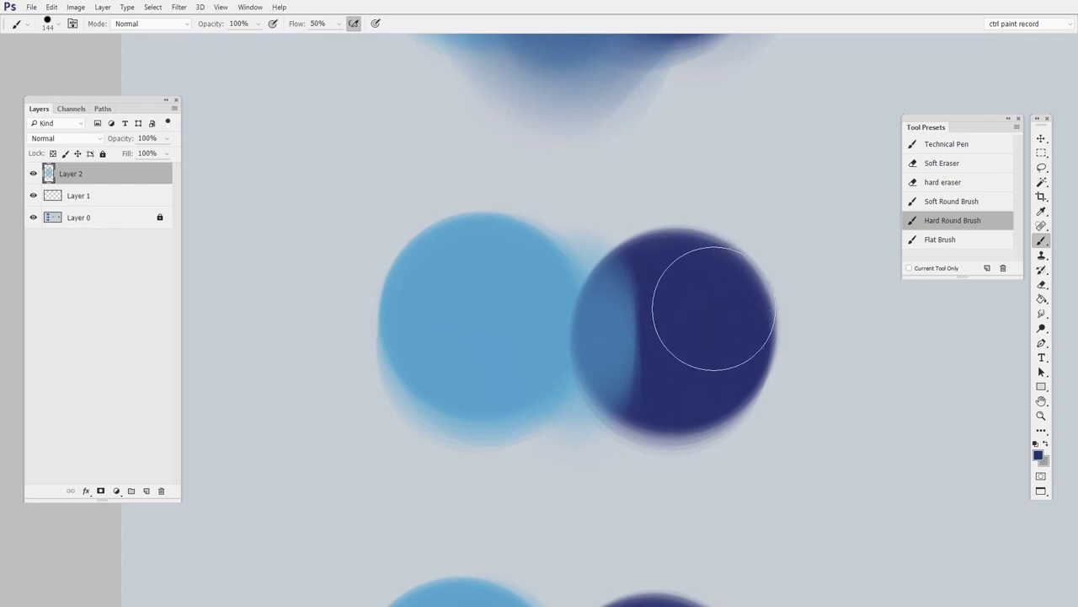
pyautogui.moveTo(572, 285); pyautogui.dragTo(562, 402)
pyautogui.moveTo(579, 310); pyautogui.dragTo(573, 417)
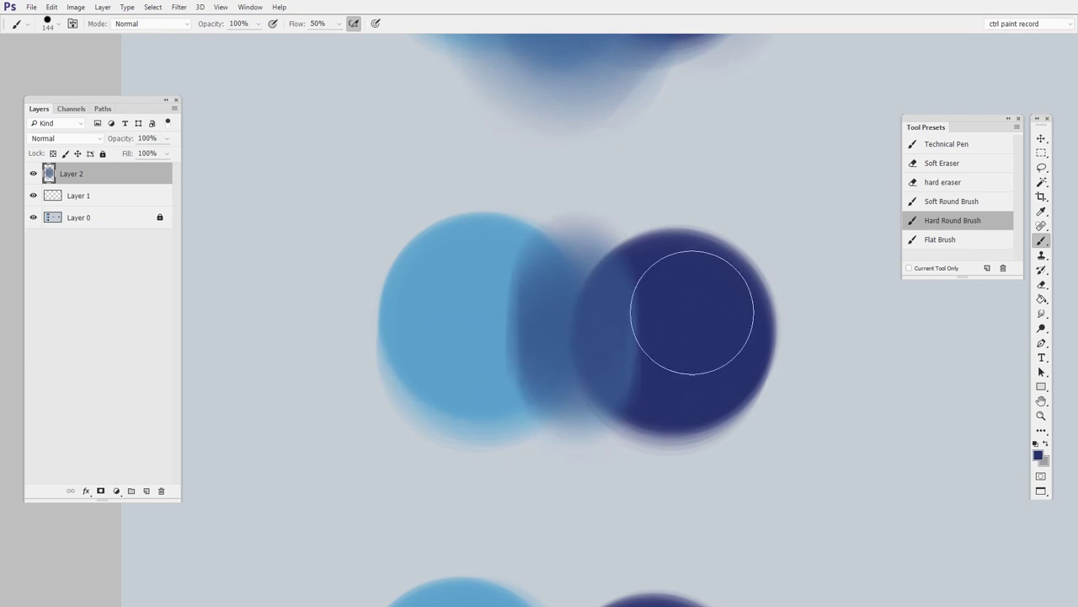
# Step: Sample the mixed blue from the overlap and paint it evenly over the area where the middle circles meet
pyautogui.press('alt')
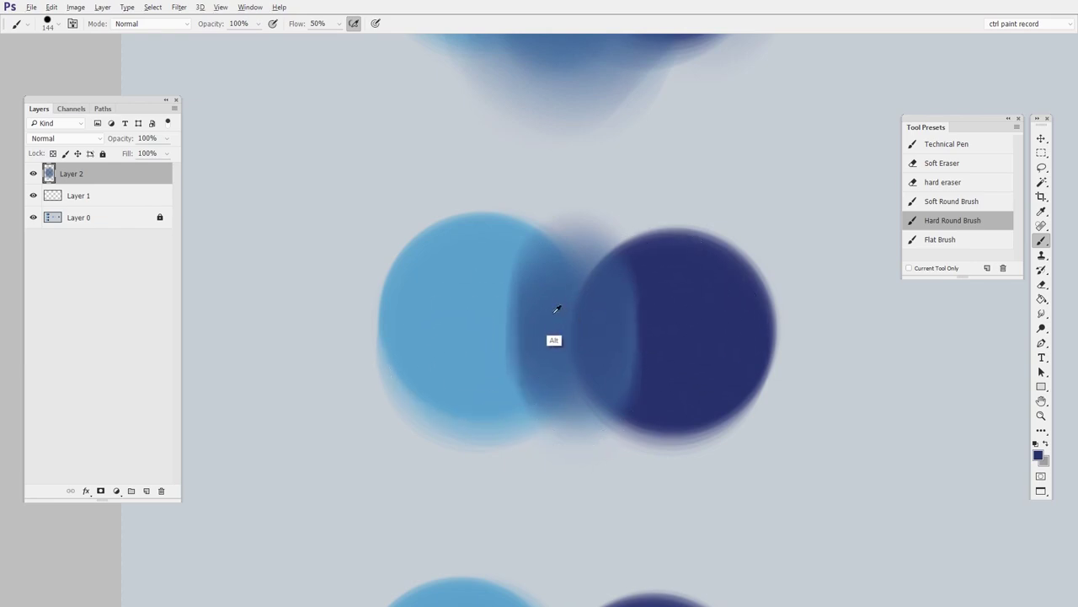
pyautogui.keyDown('alt'); pyautogui.click(557, 315); pyautogui.keyUp('alt')
pyautogui.moveTo(574, 284)
pyautogui.mouseDown()
pyautogui.moveTo(565, 390)
pyautogui.moveTo(576, 270)
pyautogui.moveTo(561, 391)
pyautogui.moveTo(571, 290)
pyautogui.moveTo(563, 380)
pyautogui.moveTo(572, 308)
pyautogui.mouseUp()
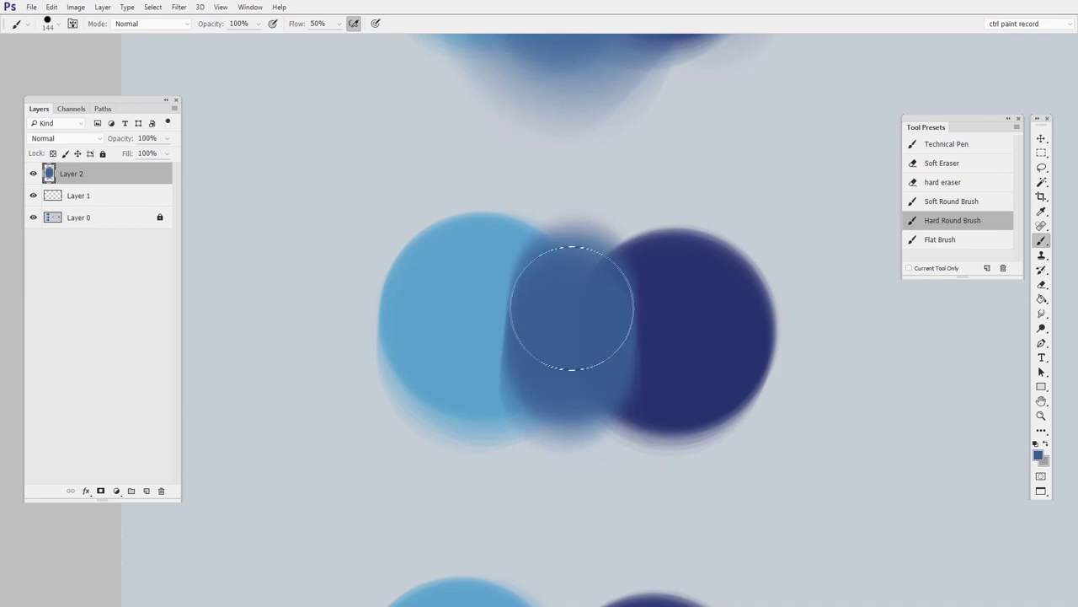
pyautogui.moveTo(573, 306)
pyautogui.mouseDown()
pyautogui.moveTo(567, 272)
pyautogui.moveTo(556, 371)
pyautogui.moveTo(549, 356)
pyautogui.moveTo(570, 446)
pyautogui.mouseUp()
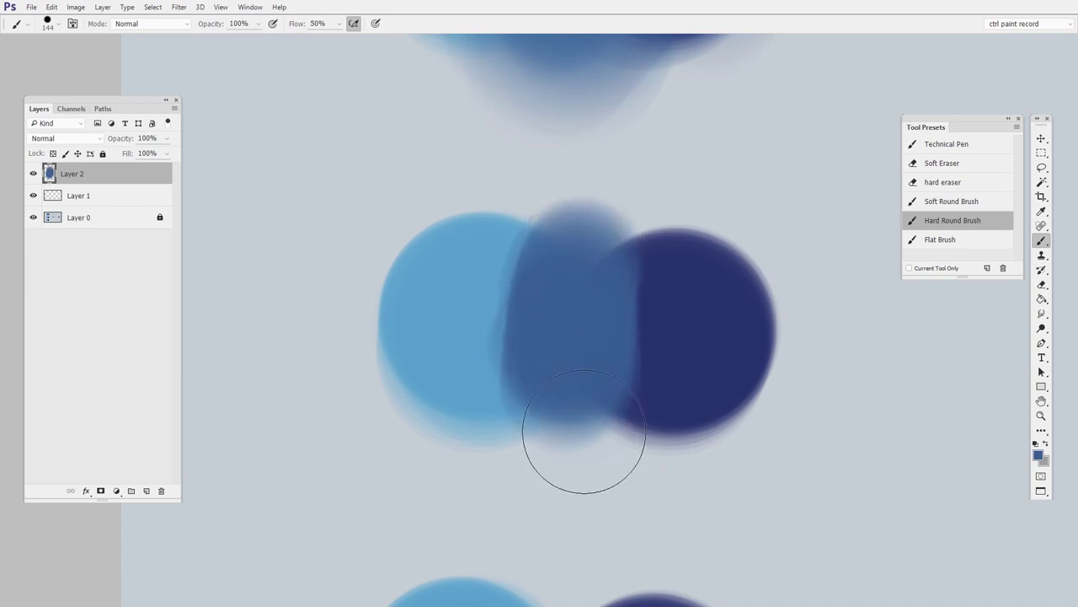
# Step: Lower the brush flow to 16% and soften both edges of the middle blend with colors sampled from the circles and the overlap
pyautogui.click(340, 24)
pyautogui.moveTo(320, 41); pyautogui.dragTo(321, 40)
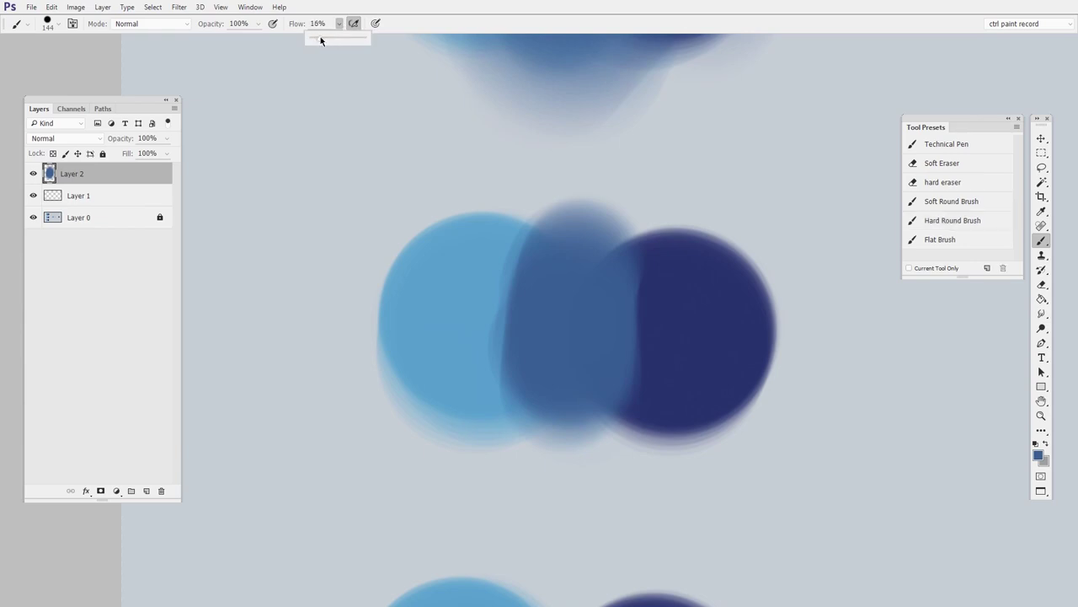
pyautogui.click(744, 381)
pyautogui.keyDown('alt'); pyautogui.click(484, 337); pyautogui.keyUp('alt')
pyautogui.moveTo(513, 277)
pyautogui.mouseDown()
pyautogui.moveTo(536, 364)
pyautogui.moveTo(541, 295)
pyautogui.moveTo(537, 367)
pyautogui.moveTo(530, 297)
pyautogui.moveTo(529, 369)
pyautogui.mouseUp()
pyautogui.keyDown('alt'); pyautogui.click(594, 376); pyautogui.keyUp('alt')
pyautogui.moveTo(597, 333)
pyautogui.mouseDown()
pyautogui.moveTo(568, 358)
pyautogui.moveTo(579, 299)
pyautogui.moveTo(567, 382)
pyautogui.moveTo(555, 288)
pyautogui.moveTo(554, 331)
pyautogui.moveTo(580, 372)
pyautogui.moveTo(578, 315)
pyautogui.mouseUp()
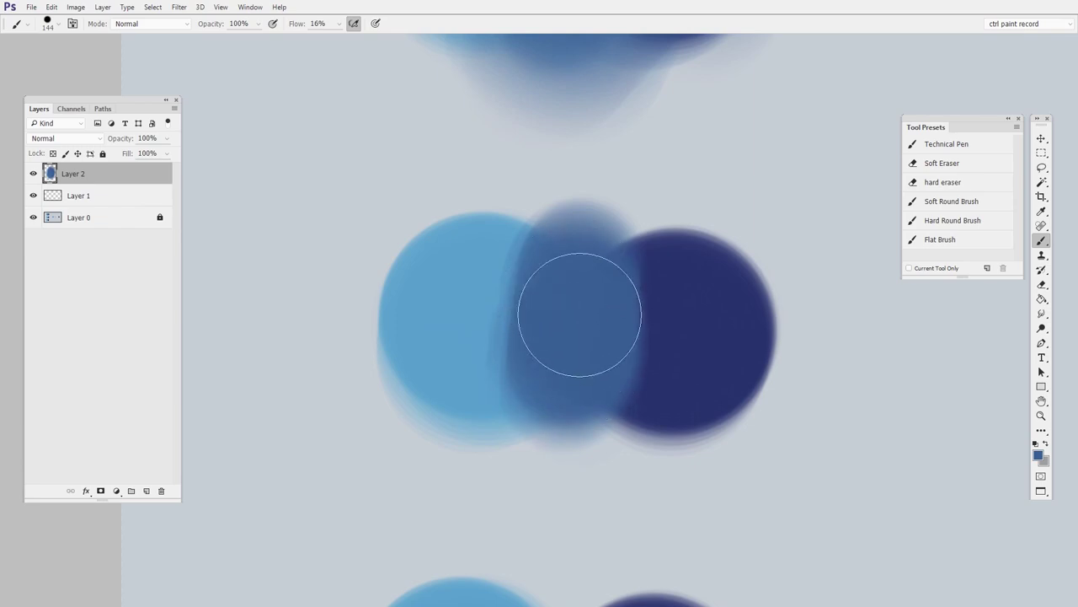
pyautogui.keyDown('alt'); pyautogui.click(666, 332); pyautogui.keyUp('alt')
pyautogui.keyDown('alt'); pyautogui.click(588, 328); pyautogui.keyUp('alt')
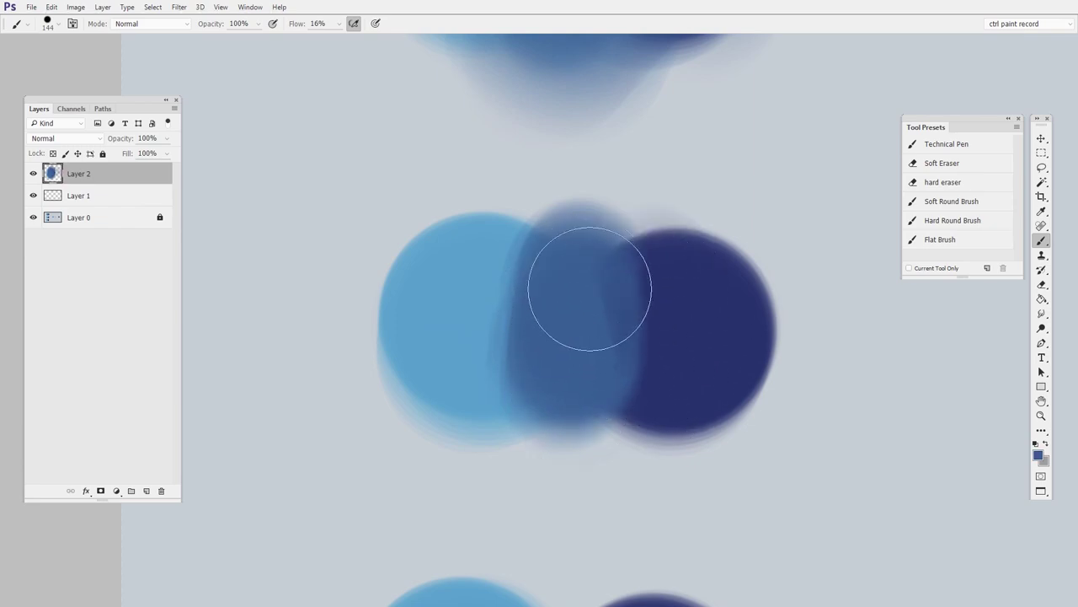
# Step: On a new layer, fill the central dashed square with light blue sampled from the light swatch
pyautogui.moveTo(791, 366); pyautogui.dragTo(617, 354)
pyautogui.keyDown('alt'); pyautogui.click(616, 354); pyautogui.keyUp('alt')
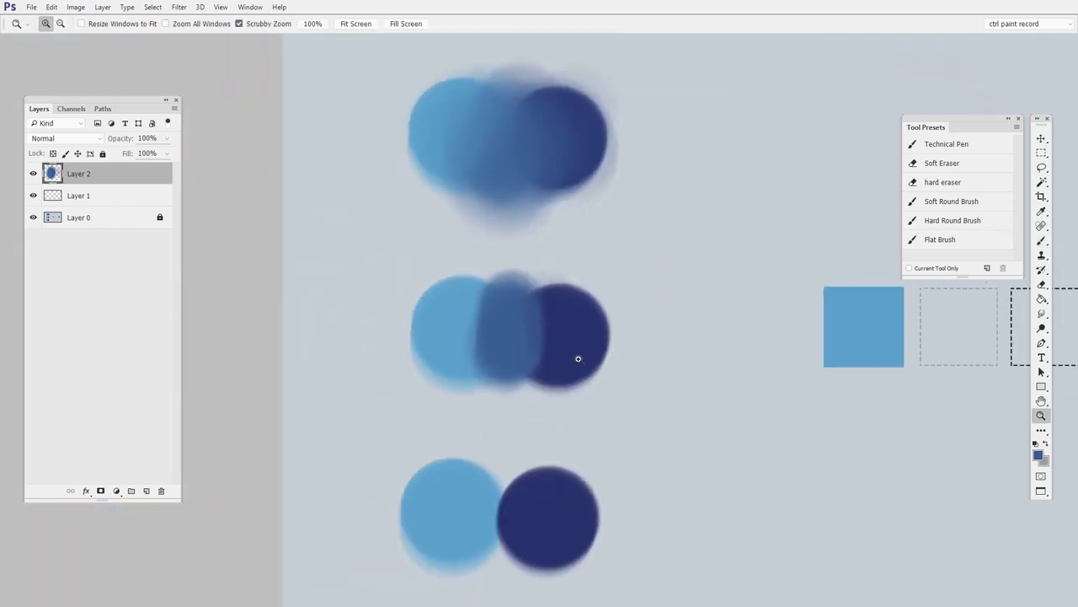
pyautogui.moveTo(772, 383); pyautogui.dragTo(387, 364)
pyautogui.moveTo(662, 361)
pyautogui.mouseDown()
pyautogui.moveTo(729, 378)
pyautogui.moveTo(663, 382)
pyautogui.mouseUp()
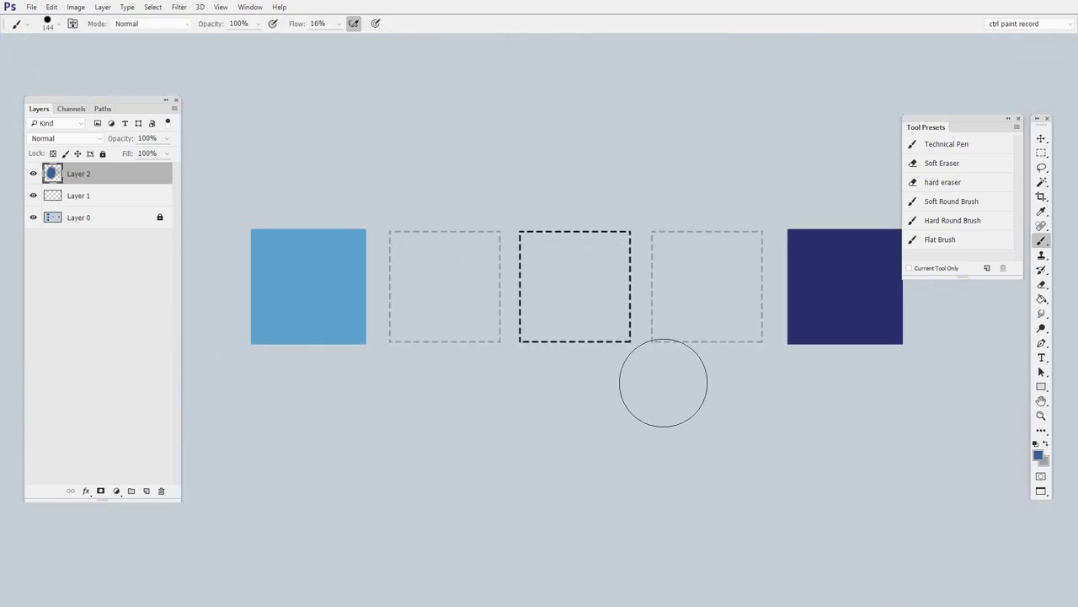
pyautogui.hotkey('ctrl', 'shift', 'alt', 'n')
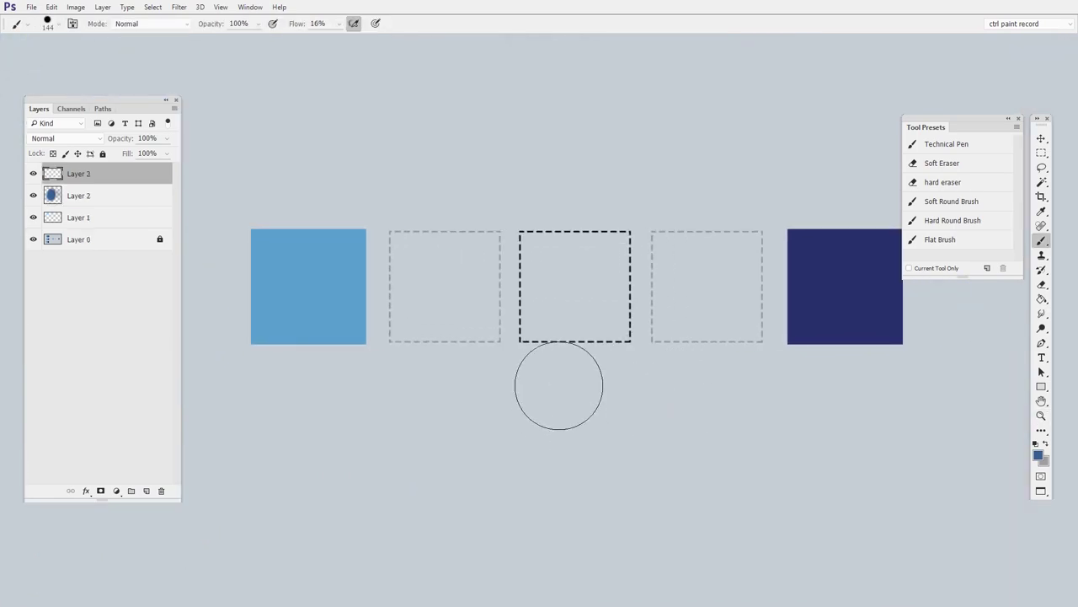
pyautogui.moveTo(556, 385)
pyautogui.mouseDown()
pyautogui.moveTo(539, 412)
pyautogui.moveTo(537, 376)
pyautogui.mouseUp()
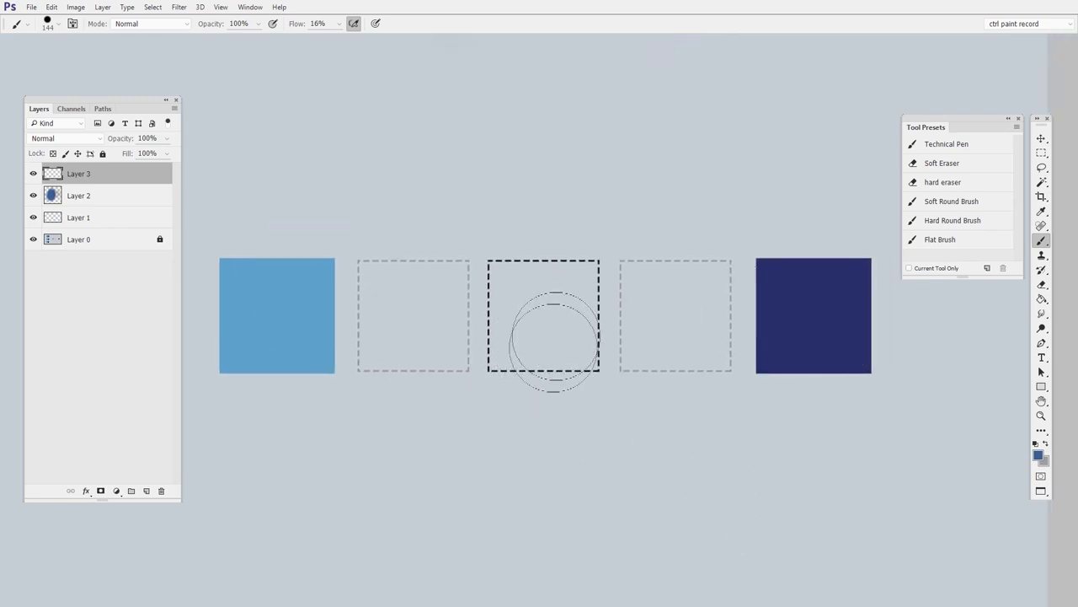
pyautogui.press('alt')
pyautogui.moveTo(534, 315)
pyautogui.mouseDown()
pyautogui.moveTo(535, 347)
pyautogui.moveTo(536, 300)
pyautogui.moveTo(557, 346)
pyautogui.moveTo(551, 285)
pyautogui.moveTo(534, 300)
pyautogui.moveTo(534, 351)
pyautogui.mouseUp()
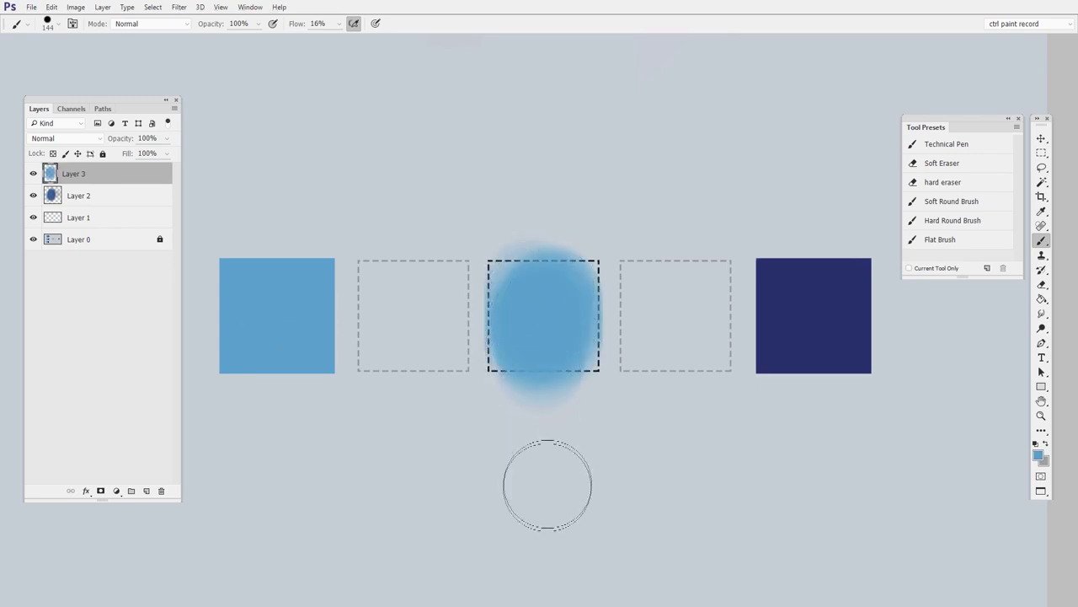
# Step: Sample the dark blue swatch and glaze it over the light blue patch in the central dashed square
pyautogui.press('alt')
pyautogui.keyDown('alt'); pyautogui.click(838, 303); pyautogui.keyUp('alt')
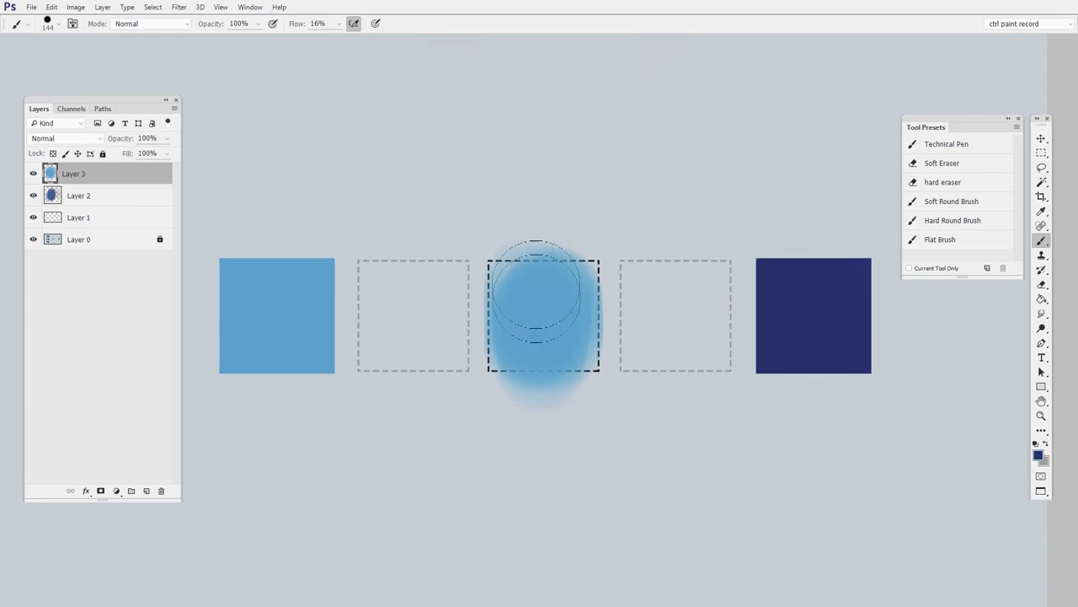
pyautogui.moveTo(536, 291)
pyautogui.mouseDown()
pyautogui.moveTo(535, 363)
pyautogui.moveTo(540, 262)
pyautogui.moveTo(546, 415)
pyautogui.moveTo(557, 260)
pyautogui.moveTo(557, 393)
pyautogui.moveTo(546, 296)
pyautogui.moveTo(525, 361)
pyautogui.mouseUp()
pyautogui.moveTo(563, 304); pyautogui.dragTo(565, 325)
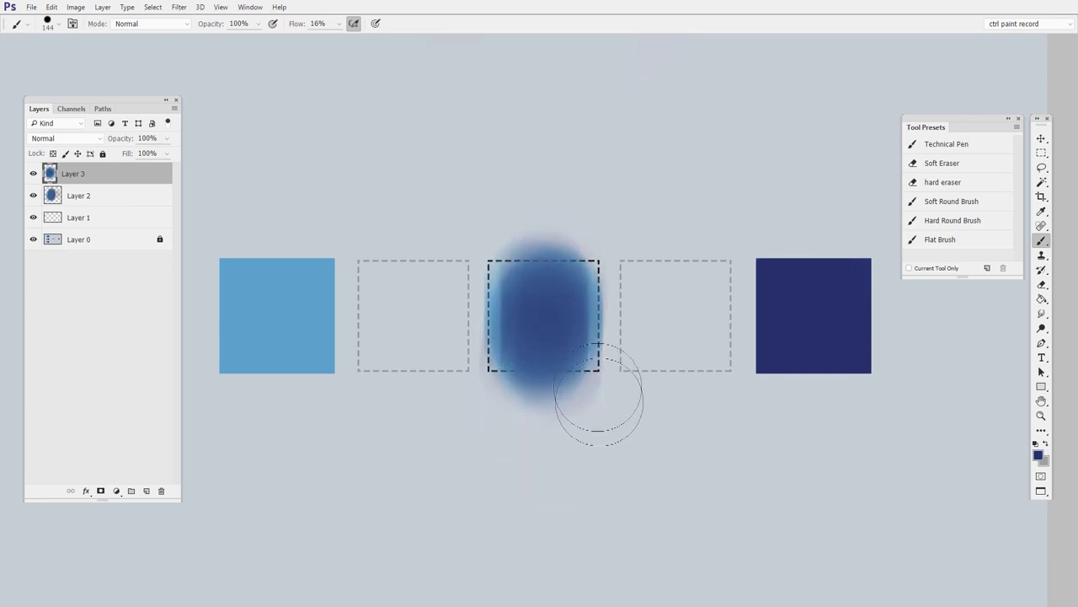
pyautogui.moveTo(592, 383)
pyautogui.mouseDown()
pyautogui.moveTo(600, 375)
pyautogui.moveTo(634, 388)
pyautogui.moveTo(628, 401)
pyautogui.mouseUp()
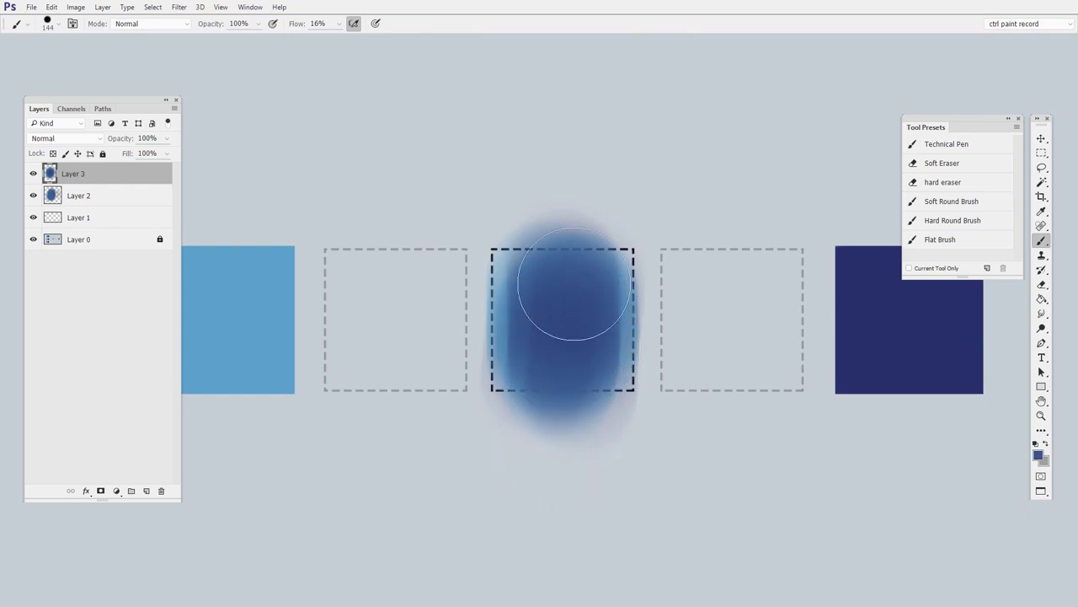
# Step: Sample the mixed blue in the central patch and paint it out into a uniform color
pyautogui.moveTo(548, 315)
pyautogui.mouseDown()
pyautogui.moveTo(557, 277)
pyautogui.moveTo(541, 377)
pyautogui.mouseUp()
pyautogui.moveTo(617, 394); pyautogui.dragTo(597, 399)
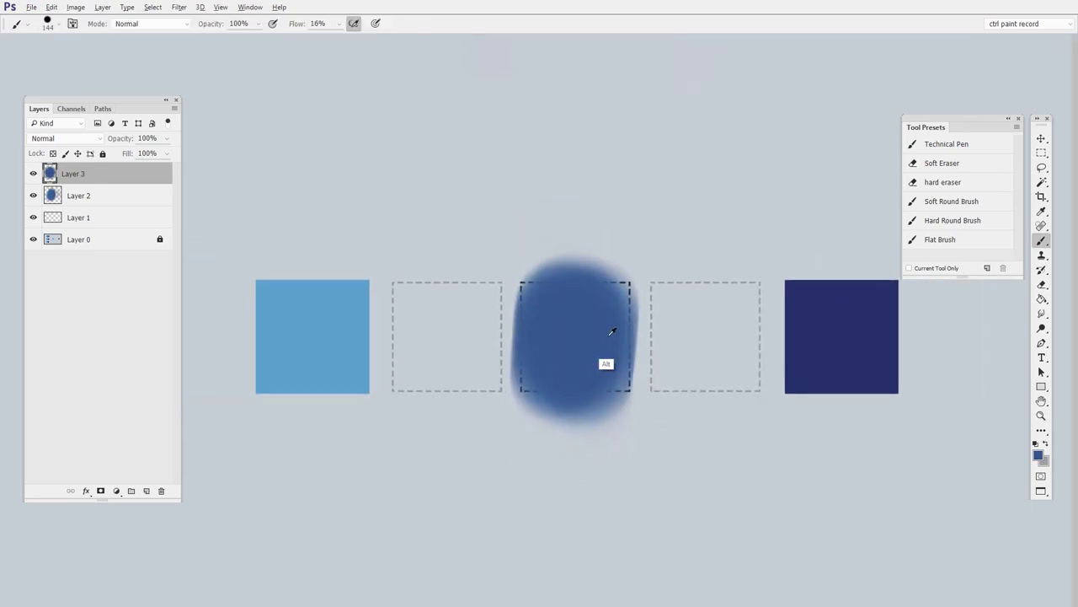
pyautogui.moveTo(592, 402); pyautogui.dragTo(591, 336)
pyautogui.moveTo(584, 367); pyautogui.dragTo(524, 373)
# Step: Lighten the central patch with light blue from the swatch and even it out with the sampled mix
pyautogui.moveTo(585, 438); pyautogui.dragTo(558, 446)
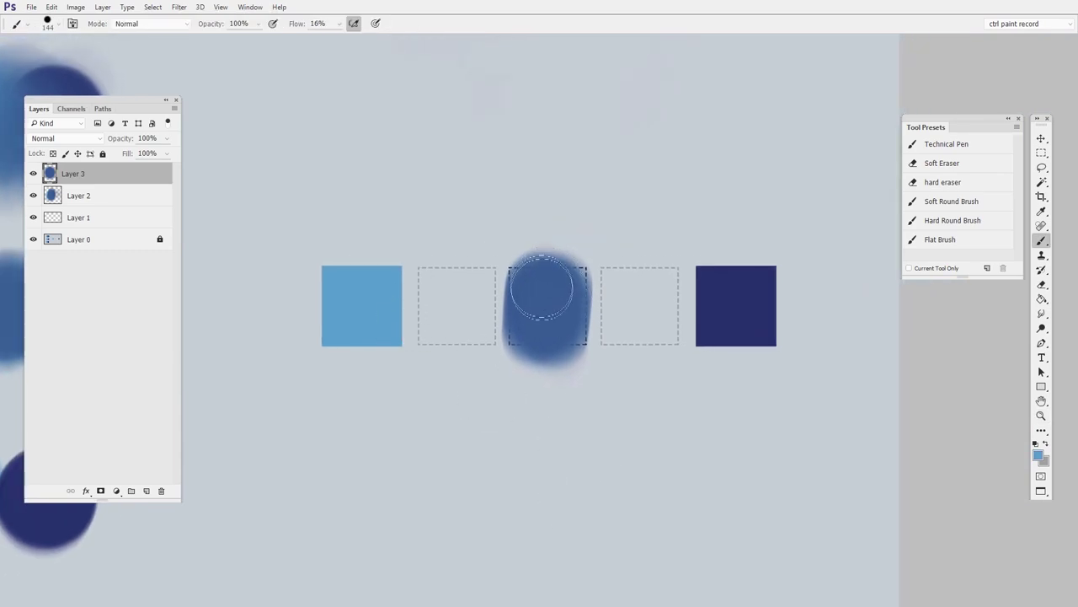
pyautogui.keyDown('ctrl'); pyautogui.click(552, 330); pyautogui.keyUp('ctrl')
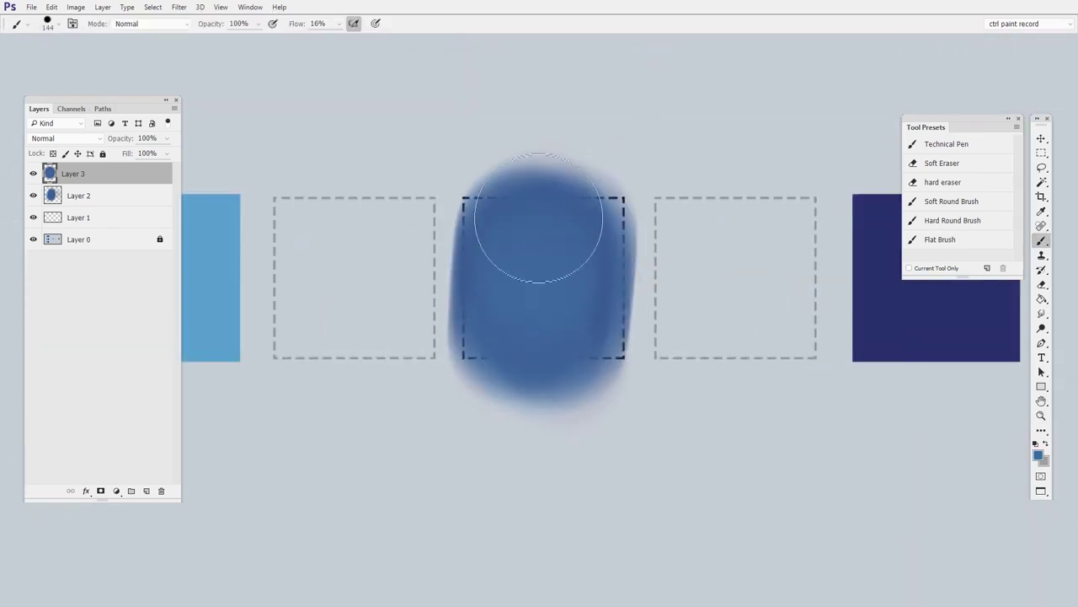
pyautogui.keyDown('alt'); pyautogui.click(578, 212); pyautogui.keyUp('alt')
pyautogui.moveTo(576, 255)
pyautogui.mouseDown()
pyautogui.moveTo(562, 328)
pyautogui.moveTo(556, 262)
pyautogui.moveTo(533, 305)
pyautogui.moveTo(558, 244)
pyautogui.mouseUp()
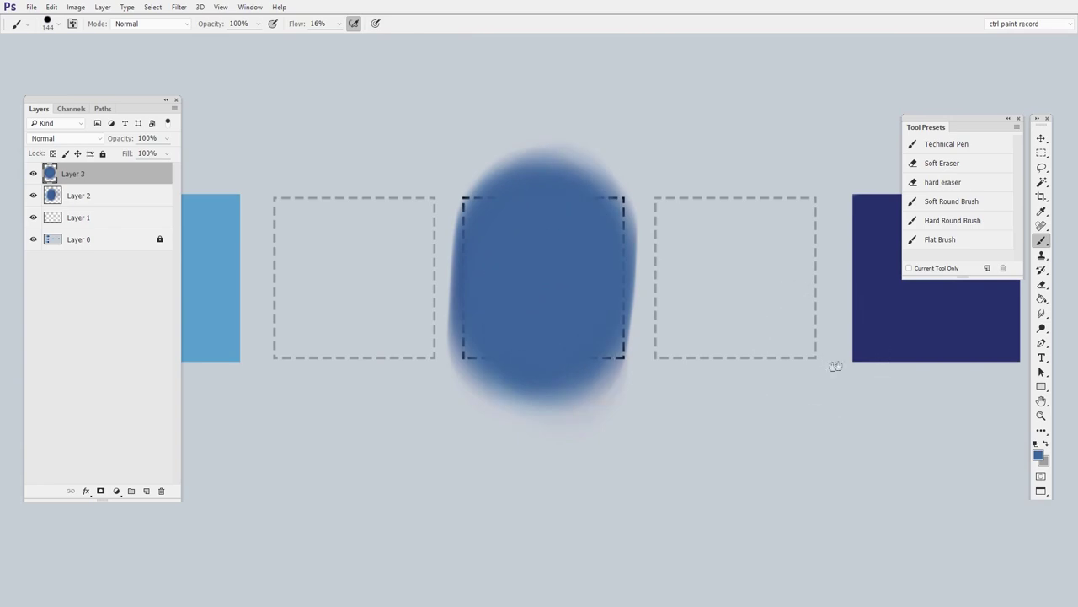
# Step: Fill the dashed square beside the dark swatch with the central blue, and darken it by painting sampled dark blue over it
pyautogui.moveTo(835, 365); pyautogui.dragTo(681, 404)
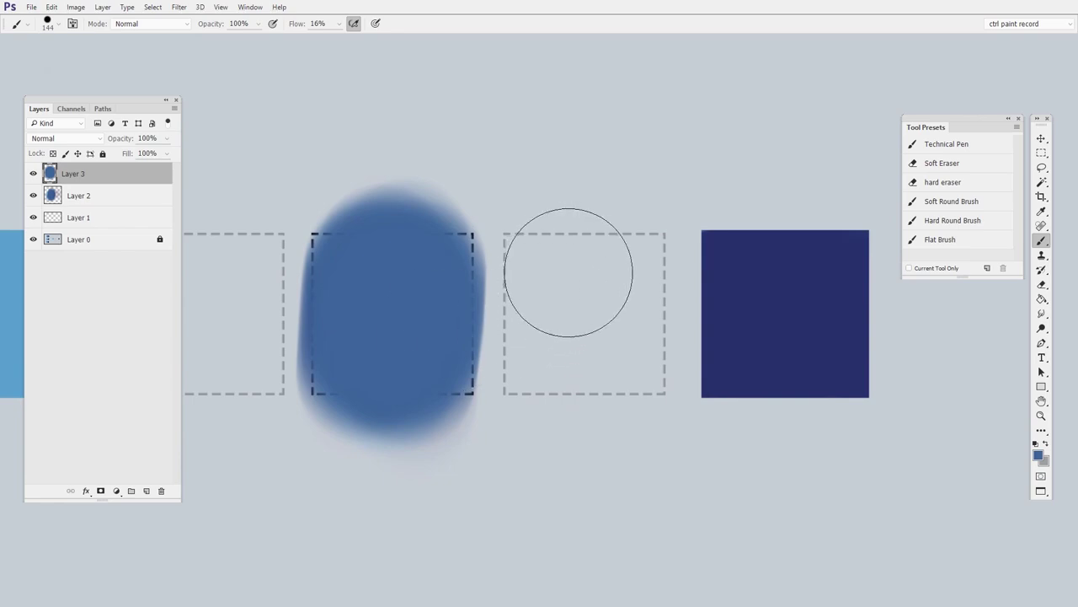
pyautogui.moveTo(568, 272)
pyautogui.mouseDown()
pyautogui.moveTo(585, 352)
pyautogui.moveTo(578, 275)
pyautogui.moveTo(580, 371)
pyautogui.mouseUp()
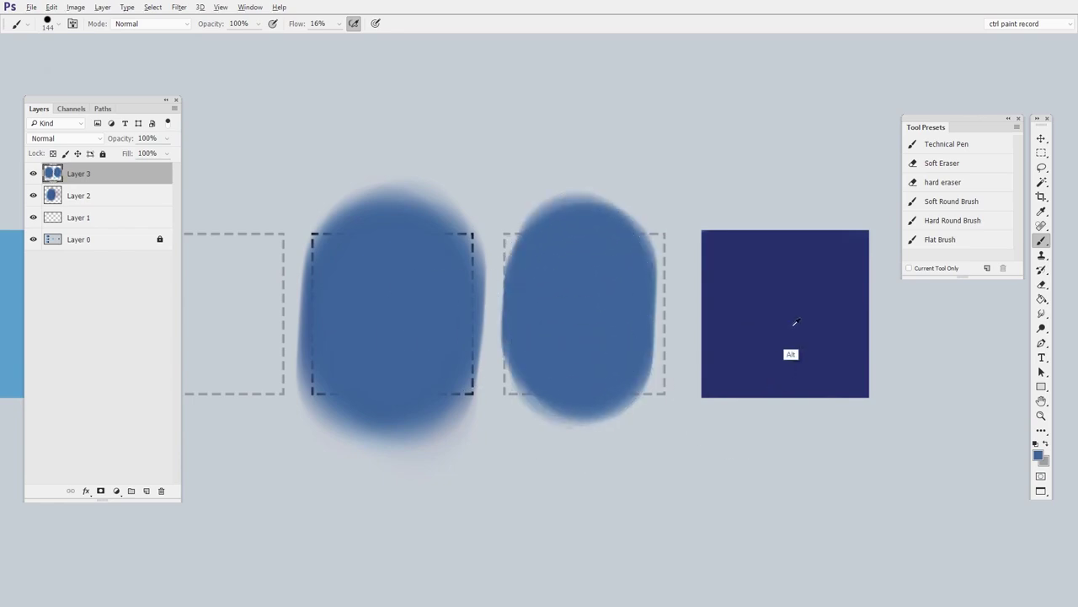
pyautogui.moveTo(619, 330)
pyautogui.mouseDown()
pyautogui.moveTo(578, 354)
pyautogui.moveTo(592, 513)
pyautogui.moveTo(592, 252)
pyautogui.moveTo(572, 379)
pyautogui.moveTo(601, 327)
pyautogui.moveTo(603, 381)
pyautogui.mouseUp()
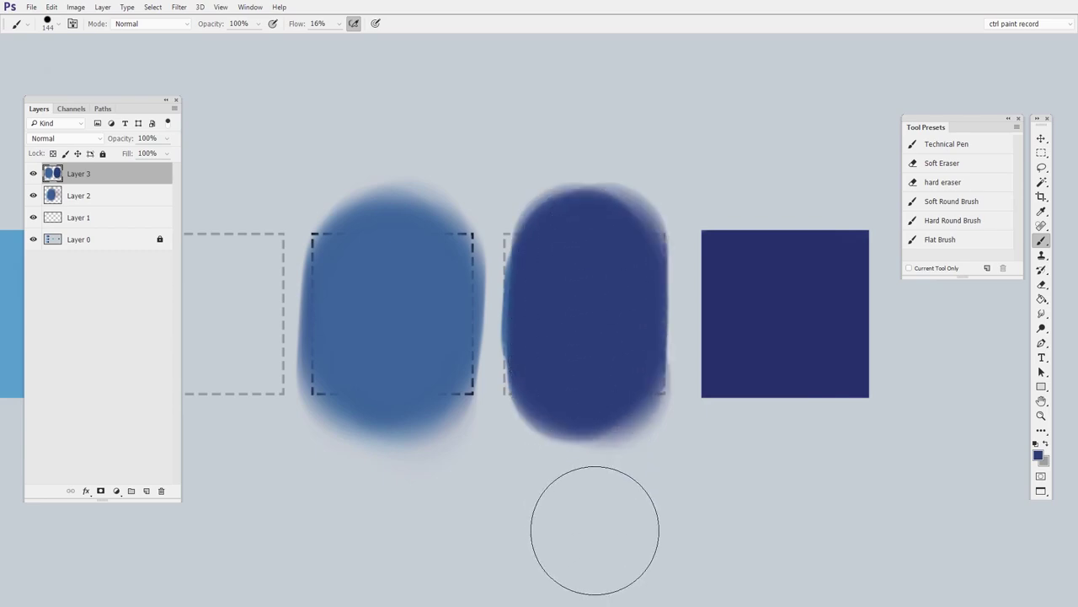
# Step: Fill the dashed square beside the light swatch with an even mix of the sampled light blue and central blue
pyautogui.moveTo(447, 399)
pyautogui.mouseDown()
pyautogui.moveTo(555, 383)
pyautogui.moveTo(730, 380)
pyautogui.mouseUp()
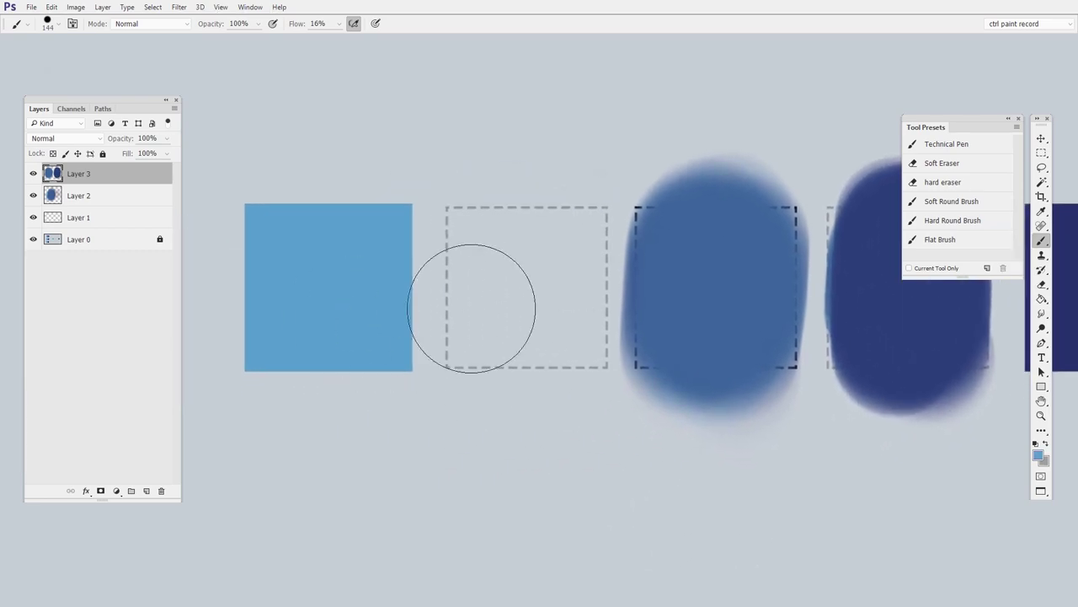
pyautogui.moveTo(471, 308)
pyautogui.mouseDown()
pyautogui.moveTo(510, 258)
pyautogui.moveTo(534, 309)
pyautogui.moveTo(549, 216)
pyautogui.moveTo(517, 371)
pyautogui.moveTo(529, 282)
pyautogui.moveTo(520, 304)
pyautogui.moveTo(545, 278)
pyautogui.moveTo(515, 258)
pyautogui.moveTo(545, 256)
pyautogui.moveTo(513, 253)
pyautogui.moveTo(519, 291)
pyautogui.moveTo(524, 279)
pyautogui.moveTo(506, 328)
pyautogui.moveTo(518, 325)
pyautogui.moveTo(530, 253)
pyautogui.moveTo(517, 232)
pyautogui.mouseUp()
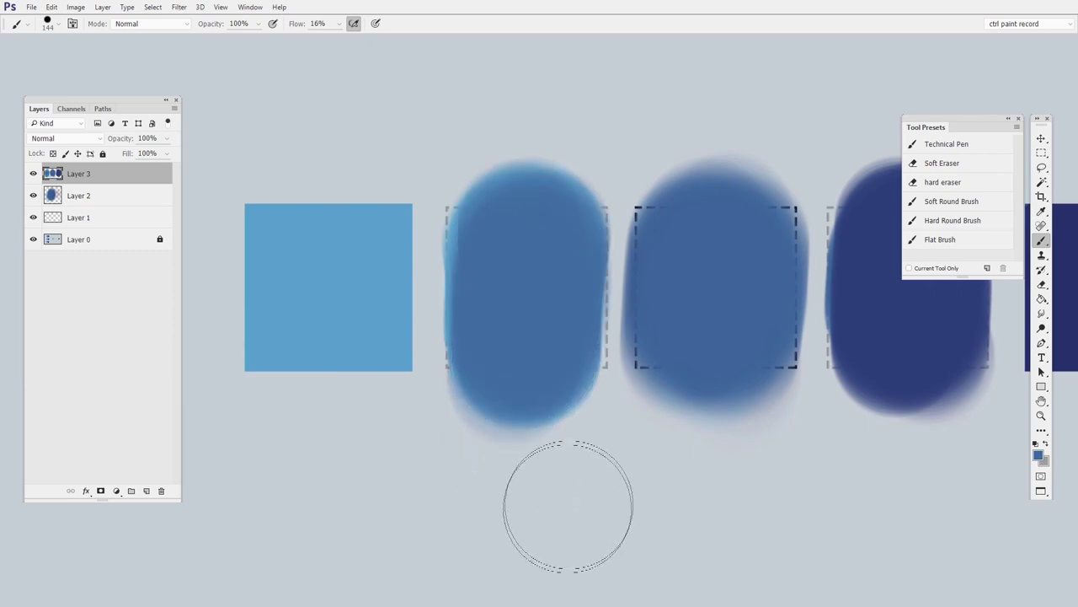
pyautogui.moveTo(601, 465)
pyautogui.mouseDown()
pyautogui.moveTo(575, 478)
pyautogui.moveTo(605, 482)
pyautogui.mouseUp()
pyautogui.moveTo(527, 285); pyautogui.dragTo(518, 303)
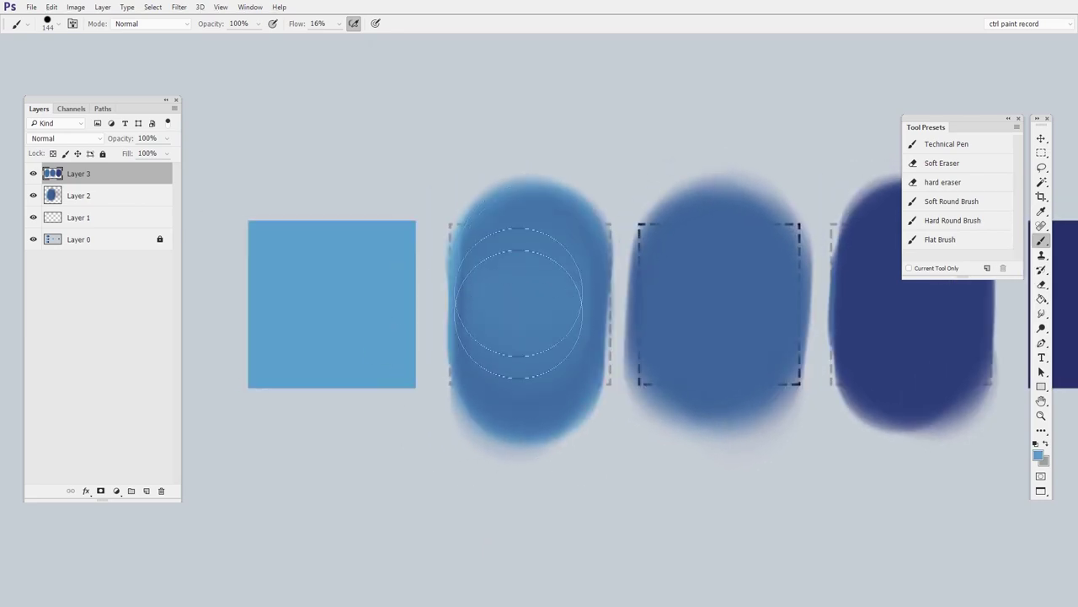
pyautogui.moveTo(531, 358); pyautogui.dragTo(531, 329)
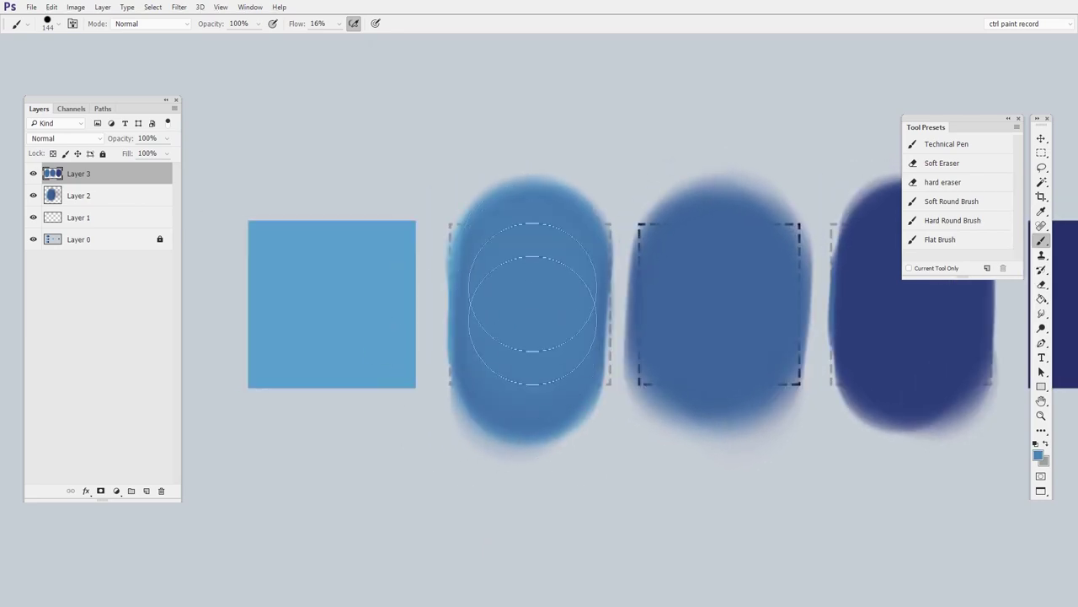
# Step: On a new layer, bridge the gap between the darkest patch and the dark blue swatch with sampled blues, reducing the brush to 83
pyautogui.moveTo(590, 497); pyautogui.dragTo(423, 473)
pyautogui.moveTo(742, 419); pyautogui.dragTo(504, 455)
pyautogui.hotkey('ctrl', 'shift', 'alt', 'n')
pyautogui.moveTo(690, 370); pyautogui.dragTo(706, 367)
pyautogui.keyDown('alt'); pyautogui.click(524, 382); pyautogui.keyUp('alt')
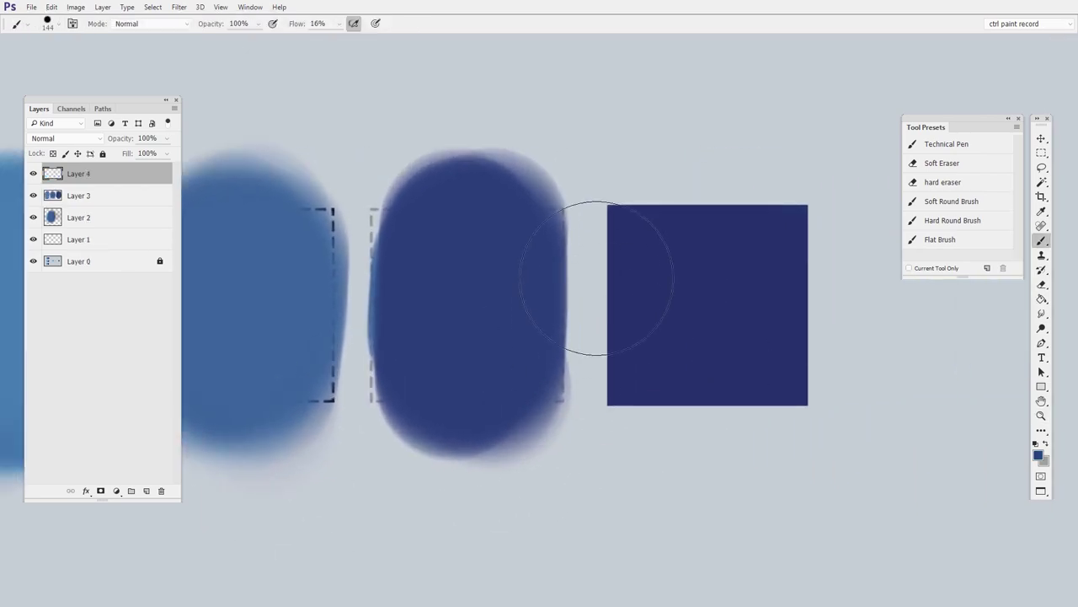
pyautogui.moveTo(593, 272); pyautogui.dragTo(541, 286)
pyautogui.moveTo(584, 242)
pyautogui.mouseDown()
pyautogui.moveTo(579, 350)
pyautogui.moveTo(580, 235)
pyautogui.moveTo(585, 385)
pyautogui.moveTo(581, 218)
pyautogui.moveTo(615, 395)
pyautogui.moveTo(578, 231)
pyautogui.moveTo(575, 407)
pyautogui.moveTo(571, 218)
pyautogui.moveTo(573, 431)
pyautogui.mouseUp()
pyautogui.keyDown('alt'); pyautogui.click(650, 329); pyautogui.keyUp('alt')
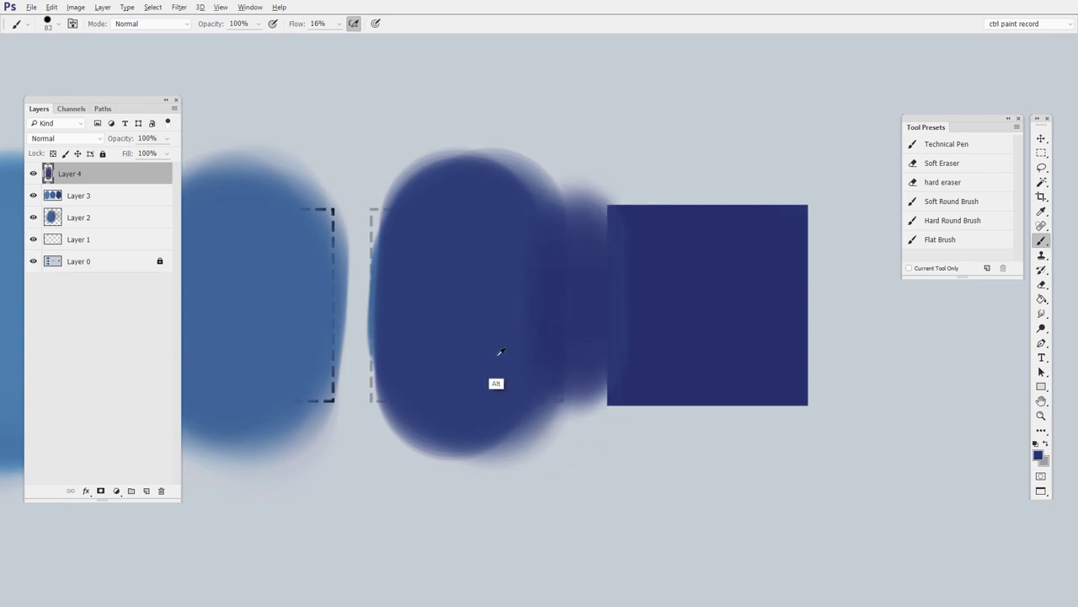
pyautogui.moveTo(577, 233)
pyautogui.mouseDown()
pyautogui.moveTo(564, 354)
pyautogui.moveTo(592, 454)
pyautogui.mouseUp()
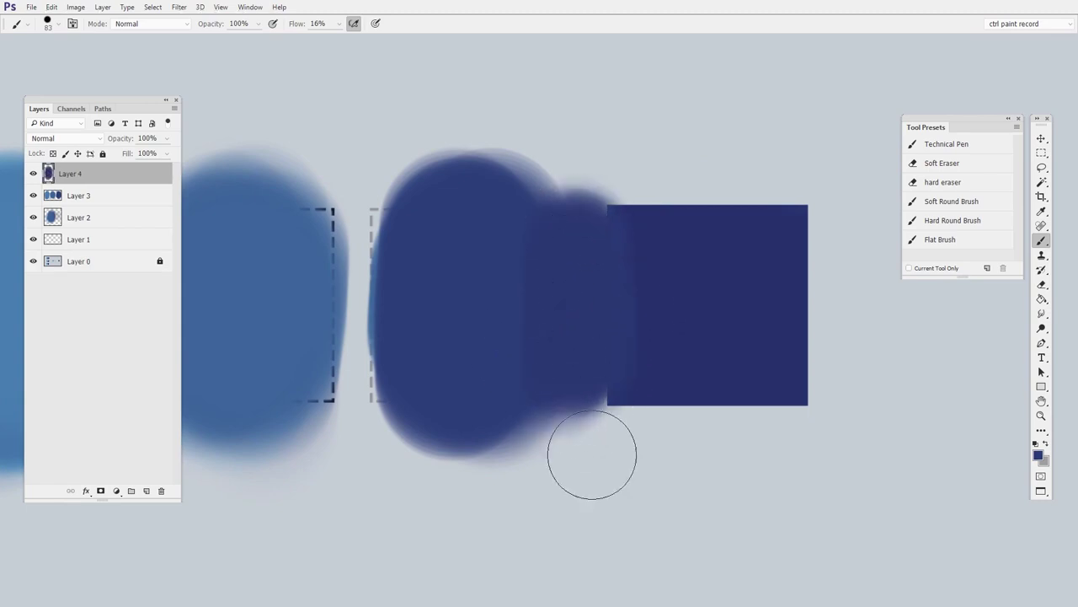
# Step: Finish the bridge into the dark blue swatch and fill the gap between the central and darkest patches with sampled blues
pyautogui.moveTo(645, 304); pyautogui.dragTo(568, 421)
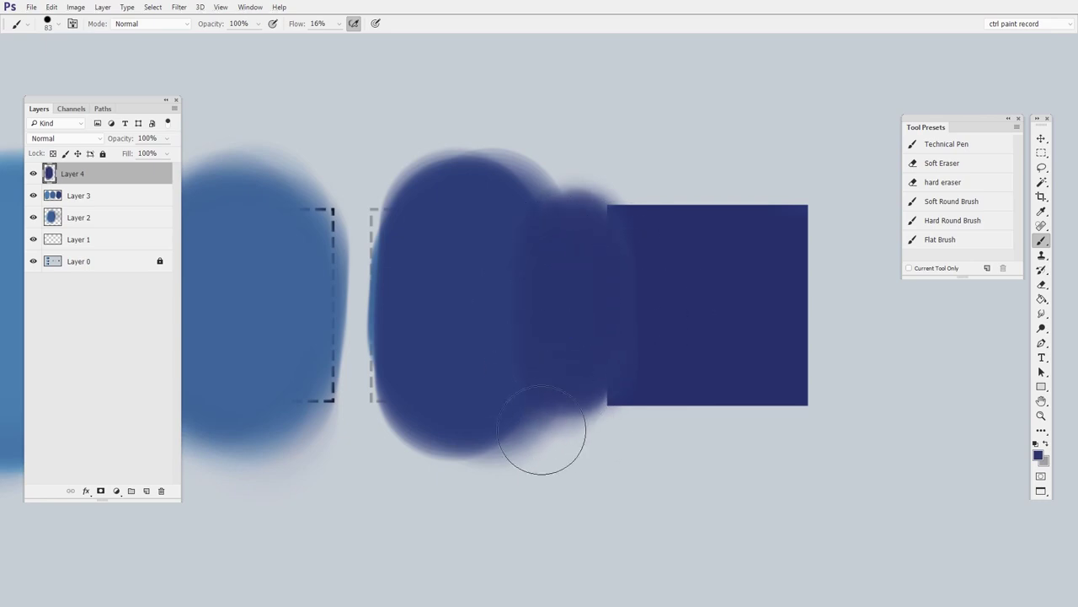
pyautogui.press('z')
pyautogui.moveTo(633, 442); pyautogui.dragTo(548, 441)
pyautogui.moveTo(634, 441); pyautogui.dragTo(744, 430)
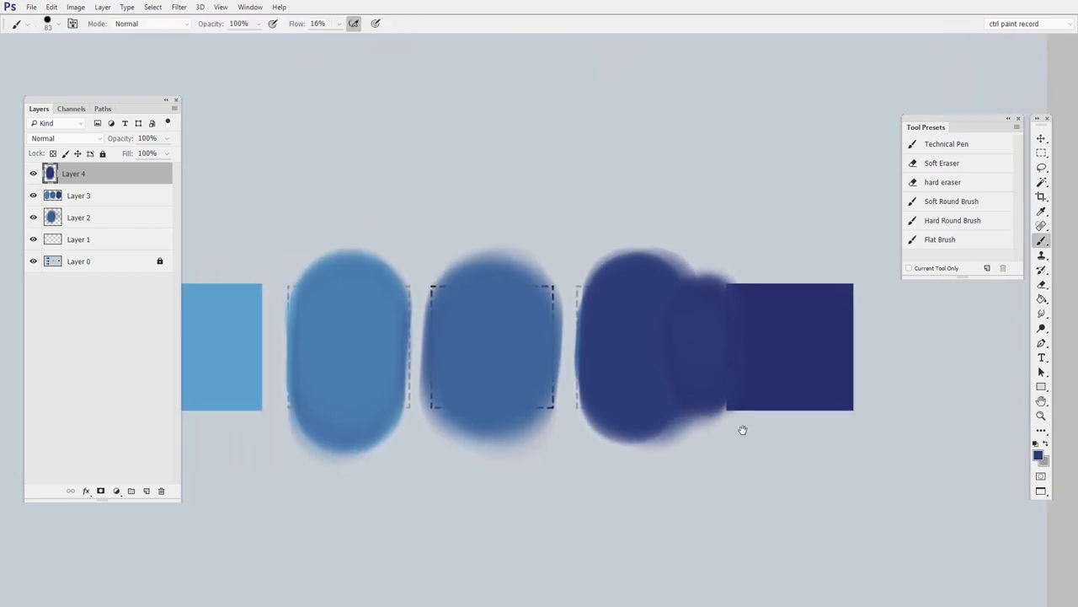
pyautogui.moveTo(595, 392); pyautogui.dragTo(710, 361)
pyautogui.moveTo(552, 268); pyautogui.dragTo(551, 303)
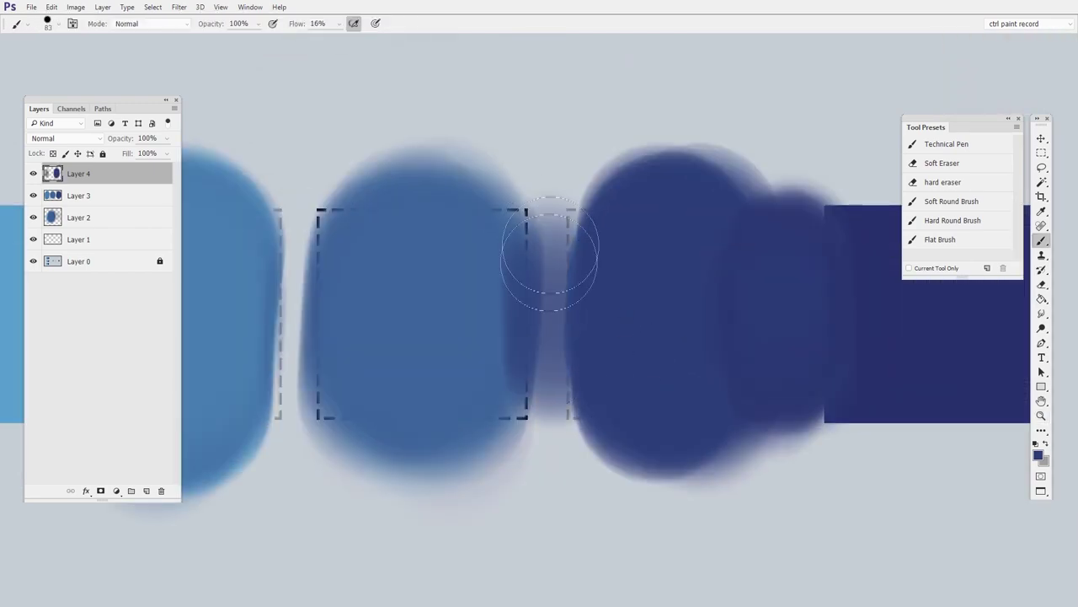
pyautogui.moveTo(550, 251); pyautogui.dragTo(539, 211)
pyautogui.keyDown('alt'); pyautogui.click(478, 341); pyautogui.keyUp('alt')
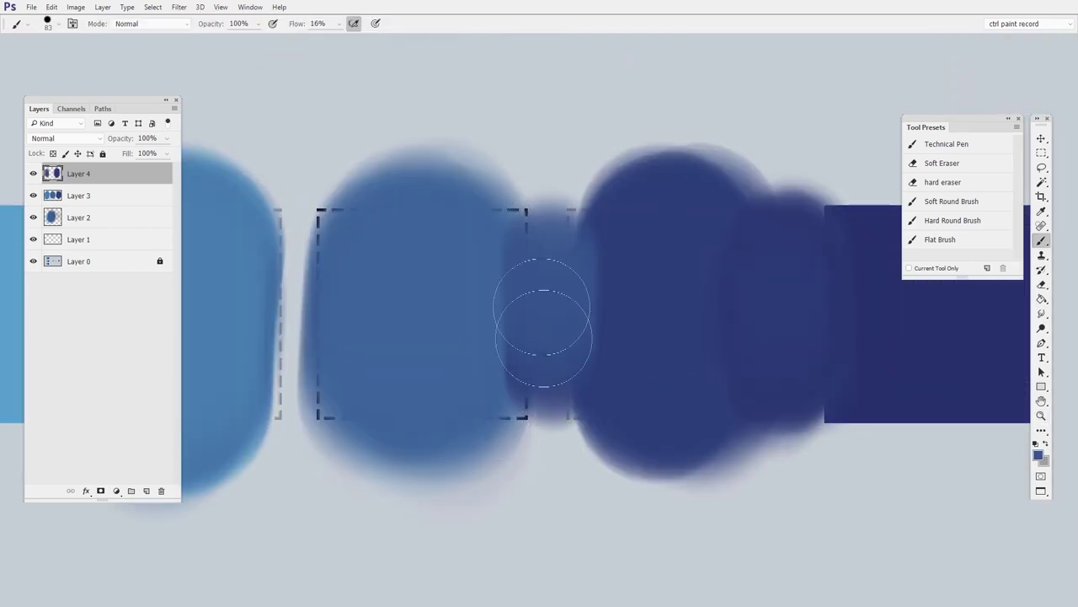
pyautogui.moveTo(542, 323); pyautogui.dragTo(543, 493)
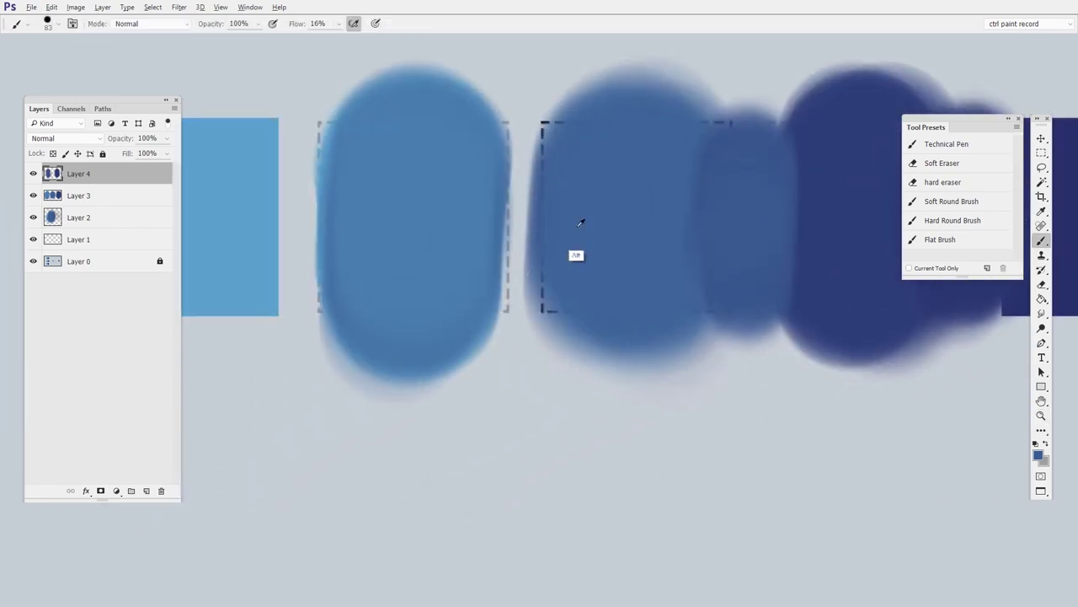
# Step: Bridge the gap between the lightest and central patches with blues sampled from both patches
pyautogui.moveTo(564, 217); pyautogui.dragTo(629, 350)
pyautogui.moveTo(590, 303)
pyautogui.mouseDown()
pyautogui.moveTo(585, 446)
pyautogui.moveTo(575, 371)
pyautogui.moveTo(573, 444)
pyautogui.mouseUp()
pyautogui.keyDown('alt'); pyautogui.click(509, 410); pyautogui.keyUp('alt')
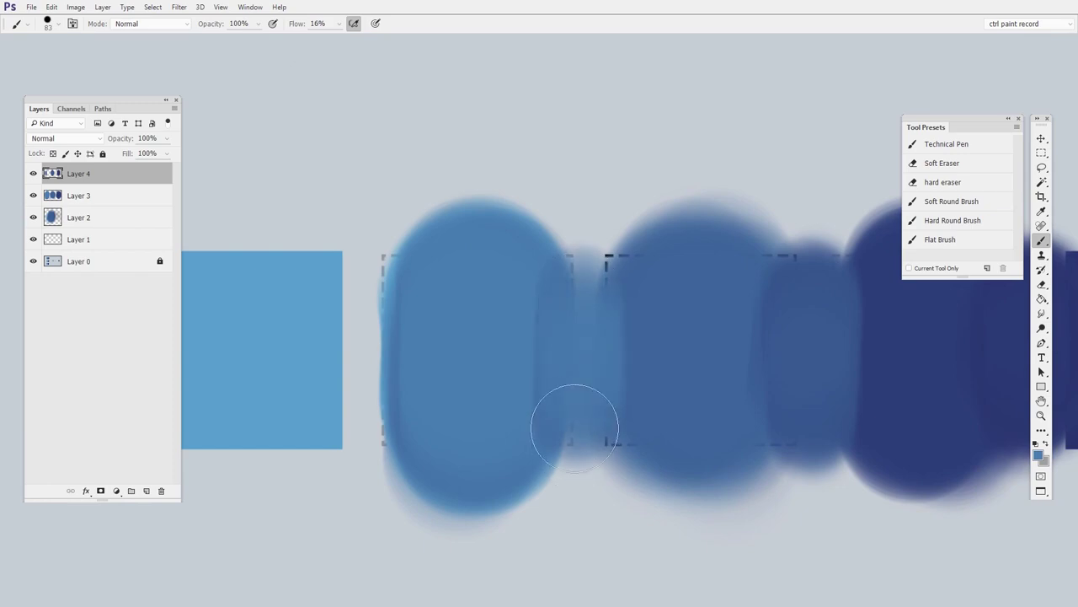
pyautogui.keyDown('alt'); pyautogui.click(662, 374); pyautogui.keyUp('alt')
pyautogui.moveTo(588, 324); pyautogui.dragTo(586, 448)
pyautogui.moveTo(592, 282); pyautogui.dragTo(587, 380)
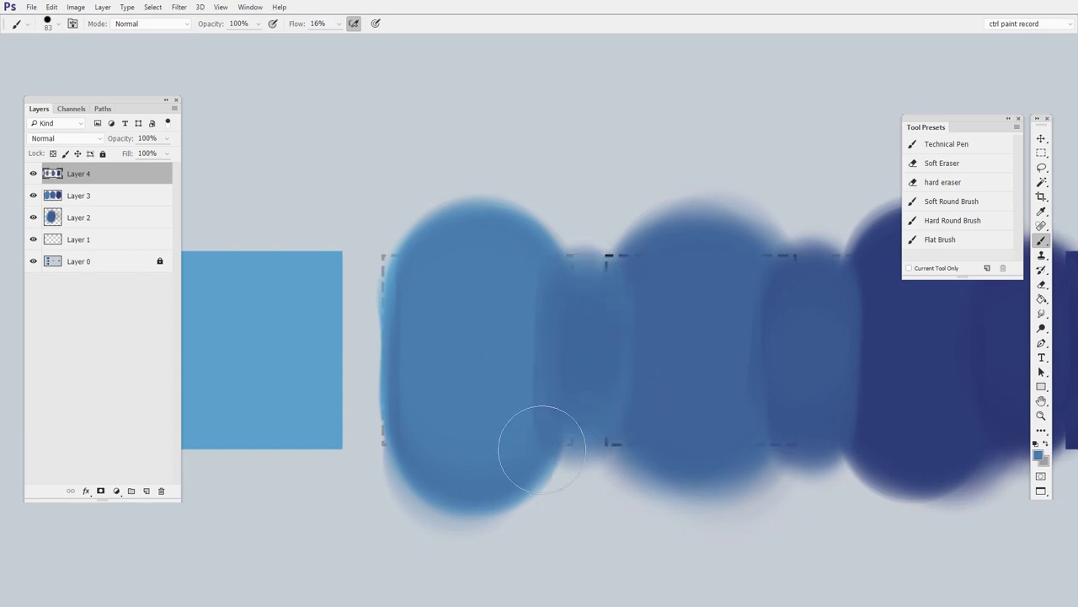
# Step: Fill the gap between the light blue swatch and the lightest patch with layered strokes of sampled blues
pyautogui.keyDown('alt'); pyautogui.click(593, 323); pyautogui.keyUp('alt')
pyautogui.moveTo(459, 473); pyautogui.dragTo(665, 402)
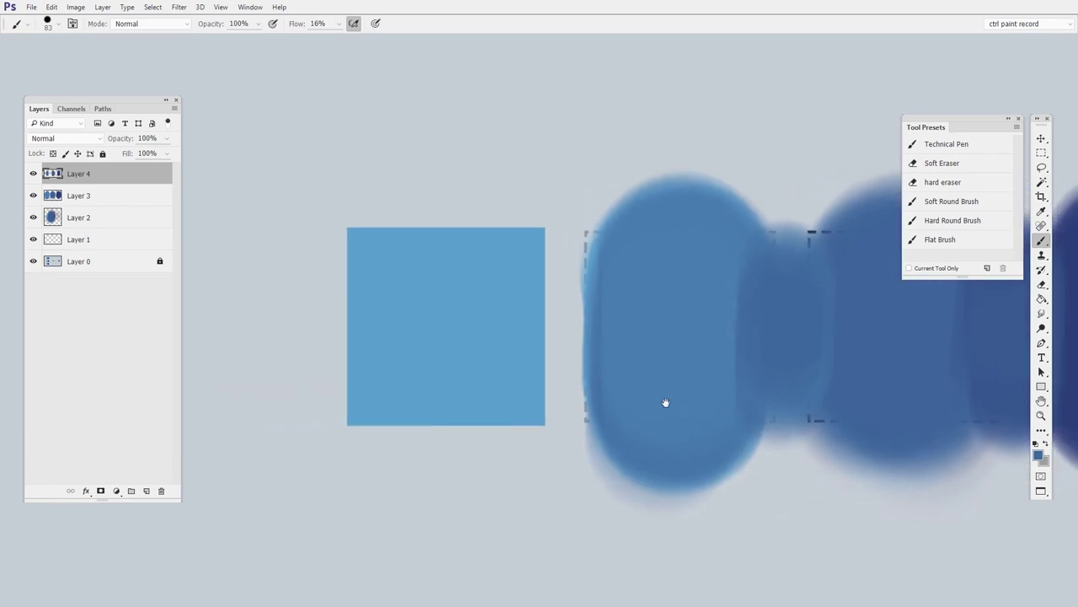
pyautogui.moveTo(570, 254); pyautogui.dragTo(555, 396)
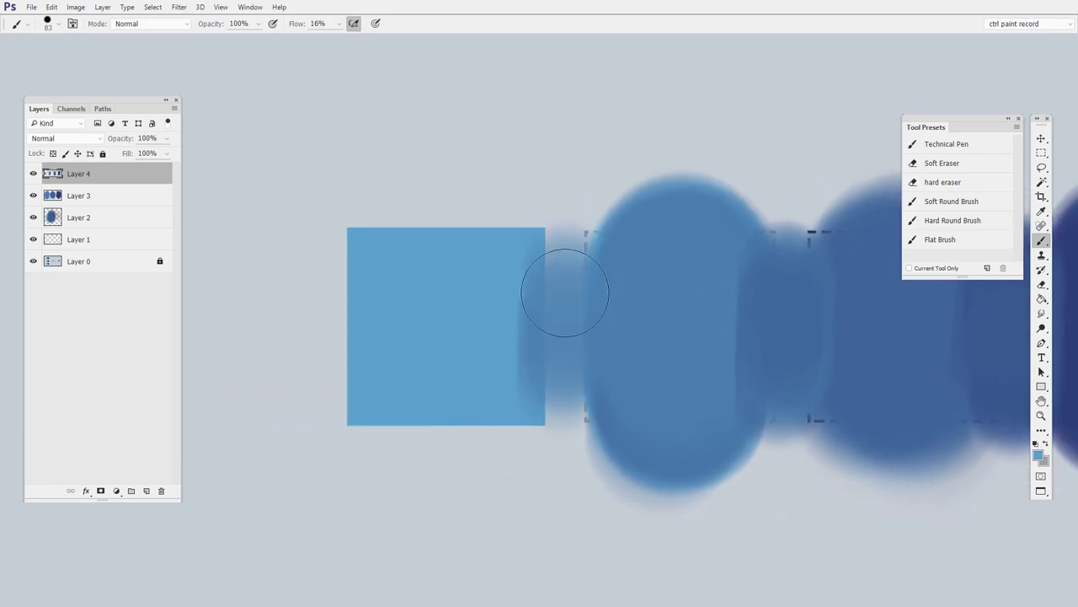
pyautogui.moveTo(564, 293); pyautogui.dragTo(562, 346)
pyautogui.moveTo(566, 273); pyautogui.dragTo(557, 434)
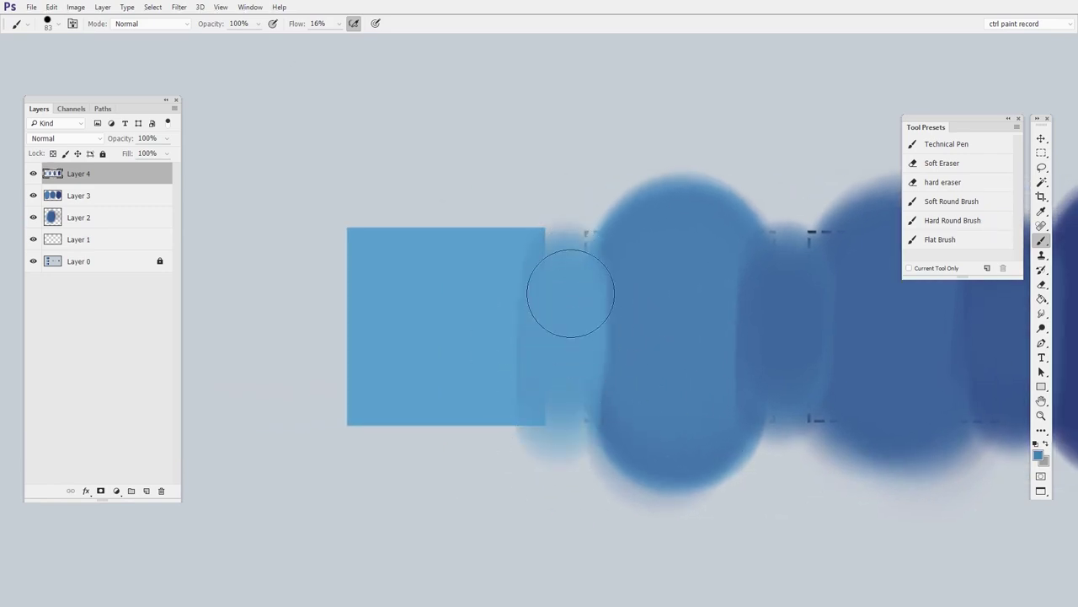
pyautogui.moveTo(570, 293); pyautogui.dragTo(559, 278)
pyautogui.moveTo(560, 358); pyautogui.dragTo(562, 426)
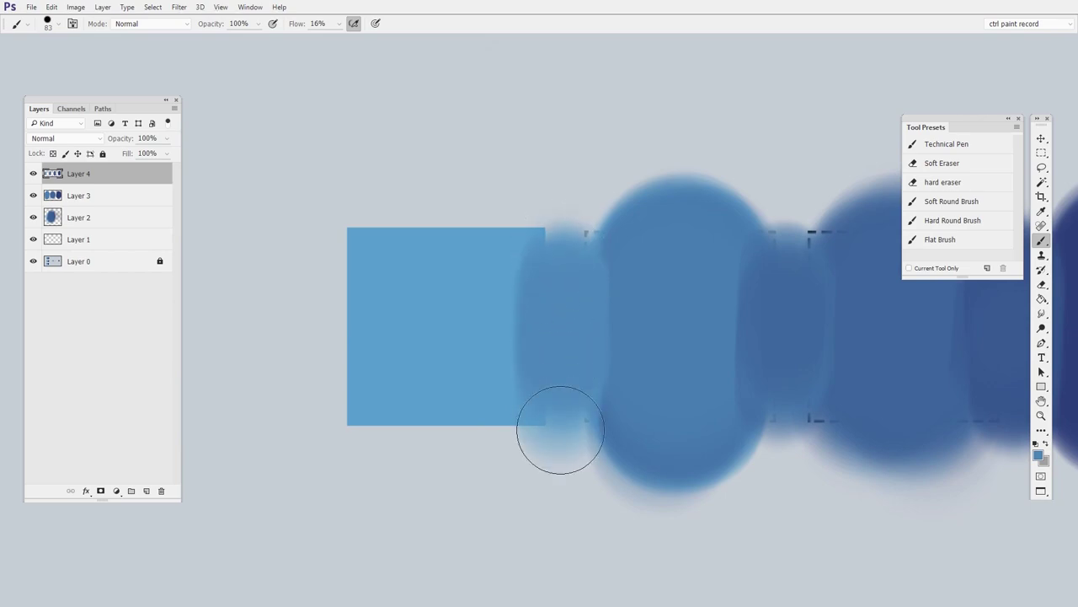
# Step: Merge the bridging layer into the layer below and erase the paint spilling past both long edges of the swatch strip
pyautogui.moveTo(721, 482); pyautogui.dragTo(624, 451)
pyautogui.moveTo(462, 310)
pyautogui.mouseDown()
pyautogui.moveTo(461, 384)
pyautogui.moveTo(465, 264)
pyautogui.moveTo(462, 280)
pyautogui.mouseUp()
pyautogui.moveTo(637, 478); pyautogui.dragTo(490, 447)
pyautogui.moveTo(587, 364); pyautogui.dragTo(539, 371)
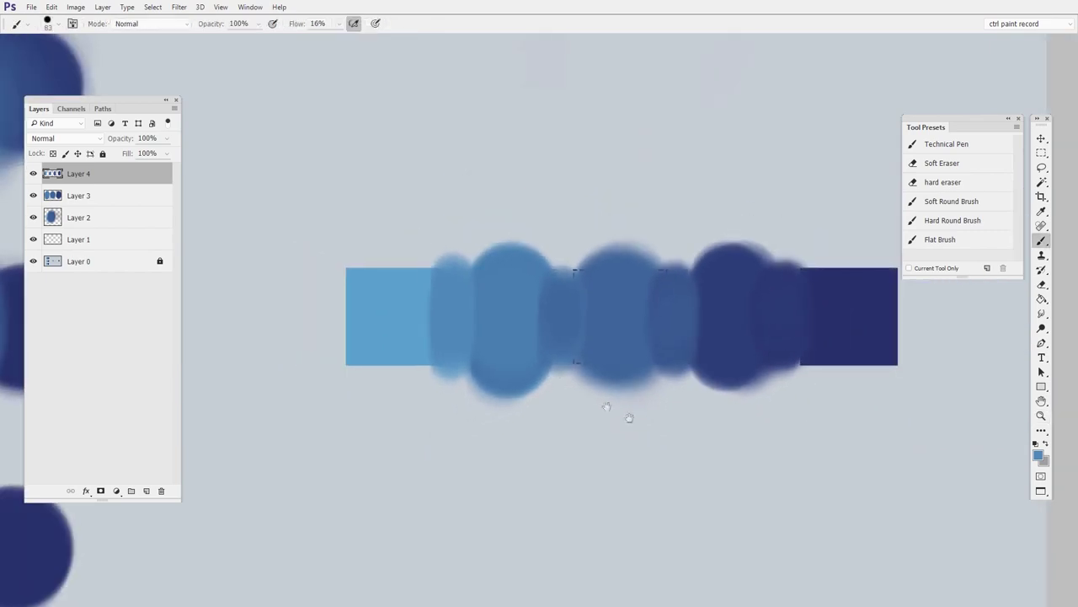
pyautogui.moveTo(629, 418); pyautogui.dragTo(619, 397)
pyautogui.hotkey('ctrl', 'e')
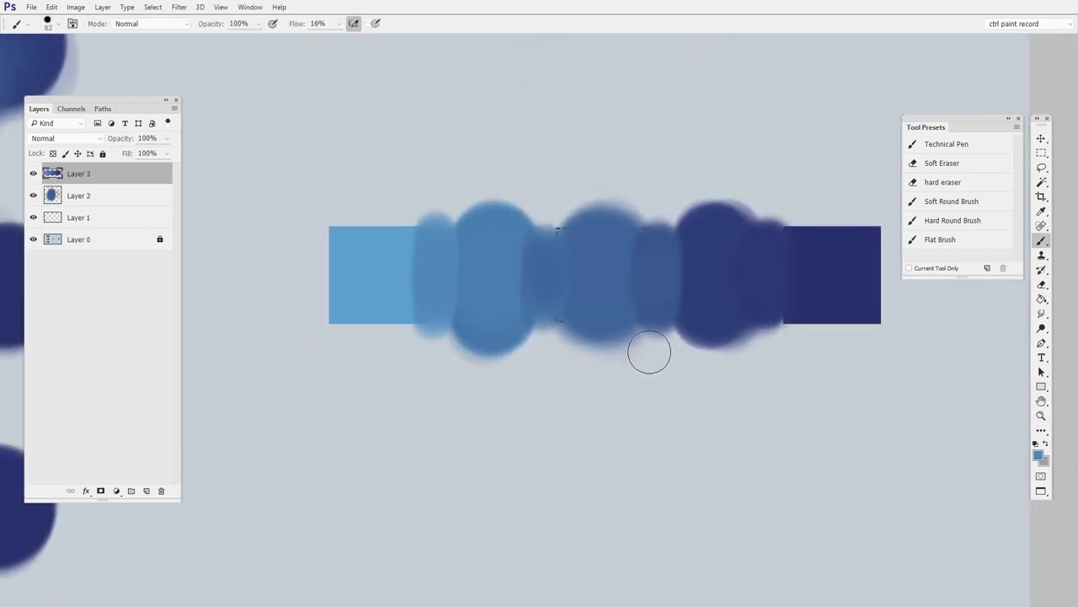
pyautogui.press('e')
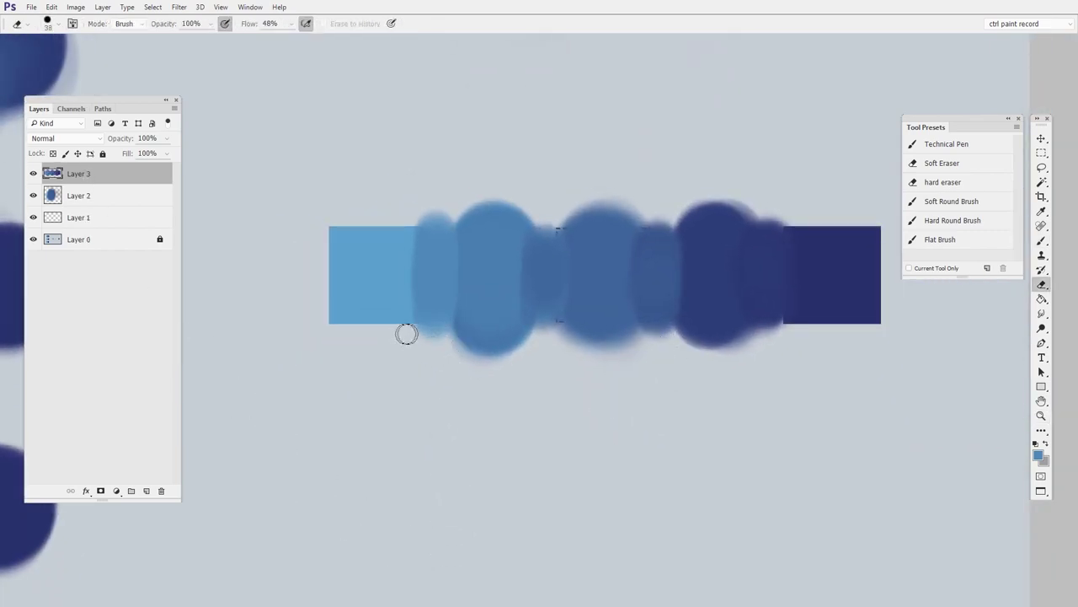
pyautogui.moveTo(406, 334)
pyautogui.mouseDown()
pyautogui.moveTo(627, 339)
pyautogui.moveTo(480, 351)
pyautogui.moveTo(643, 335)
pyautogui.moveTo(629, 335)
pyautogui.moveTo(835, 341)
pyautogui.mouseUp()
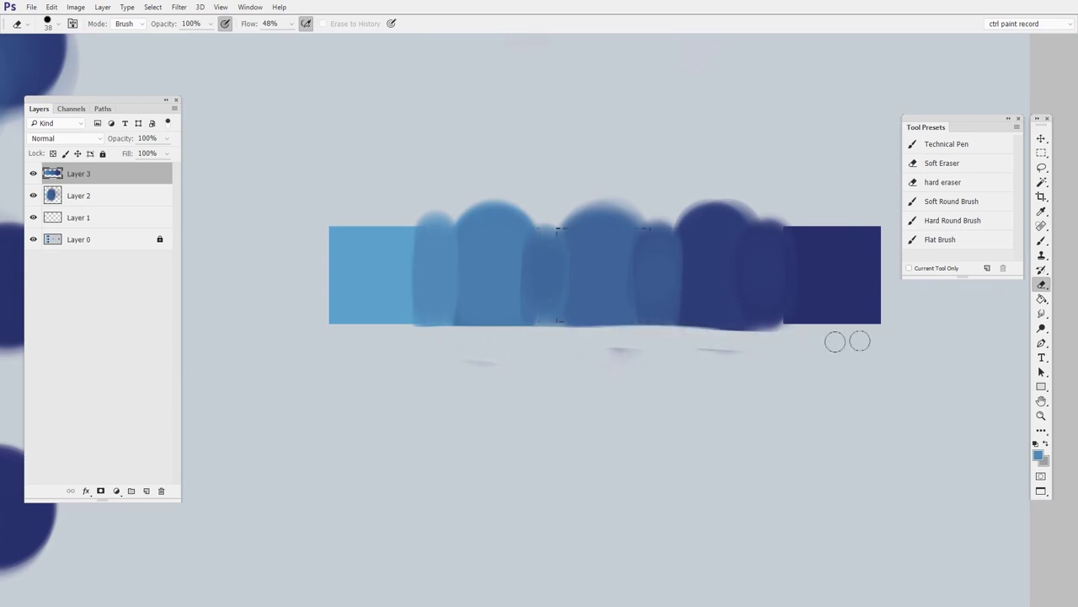
pyautogui.moveTo(786, 216)
pyautogui.mouseDown()
pyautogui.moveTo(316, 226)
pyautogui.moveTo(701, 203)
pyautogui.mouseUp()
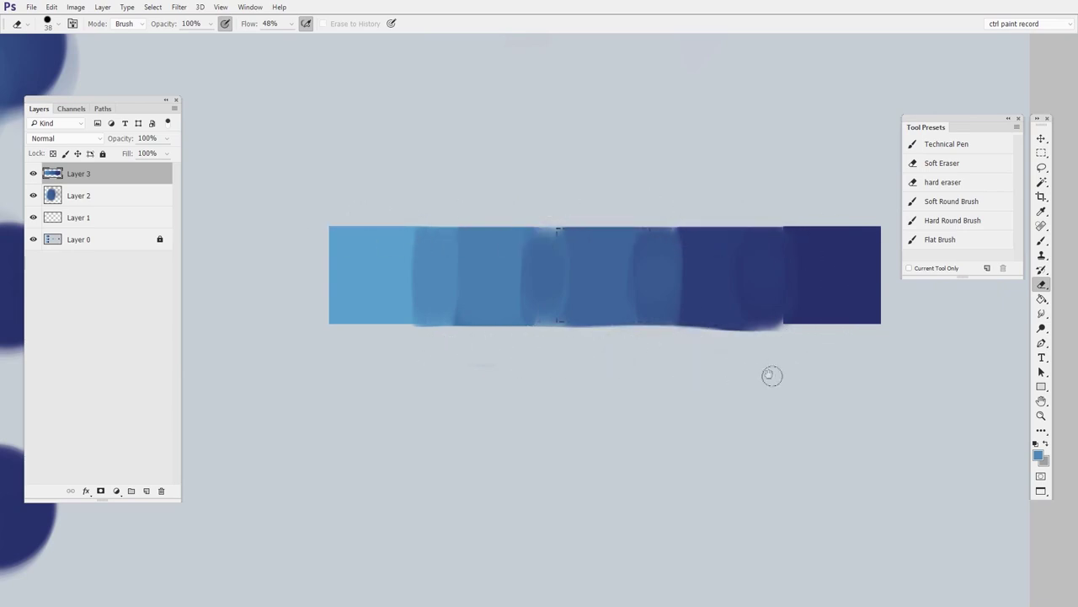
# Step: Soften the seam between the strip's lightest and central patches by brushing over it with sampled in-between blues
pyautogui.moveTo(771, 376); pyautogui.dragTo(748, 374)
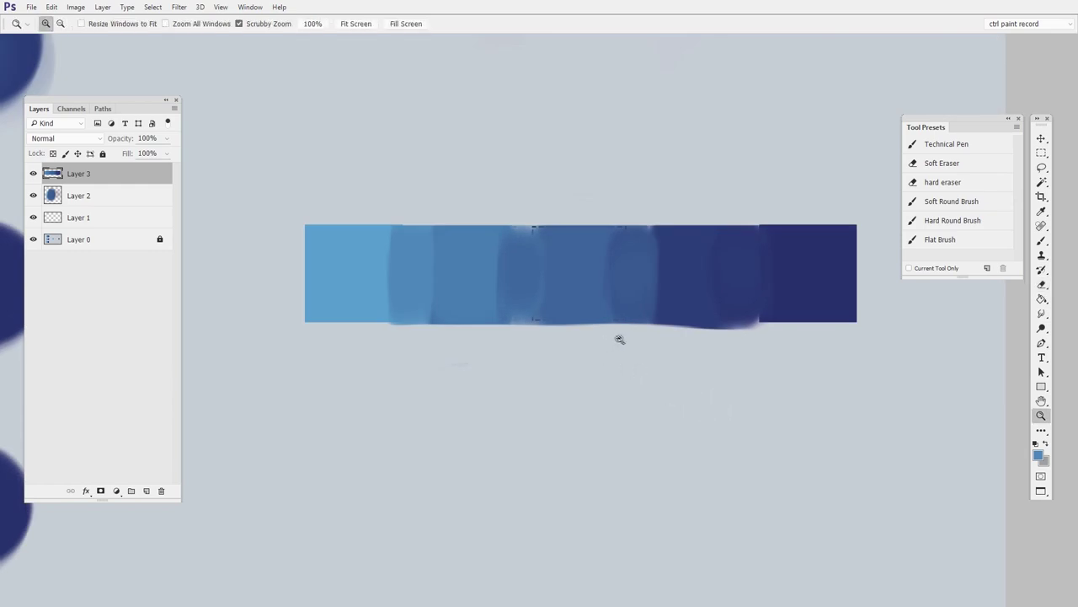
pyautogui.moveTo(619, 338); pyautogui.dragTo(628, 345)
pyautogui.moveTo(628, 344); pyautogui.dragTo(688, 376)
pyautogui.press('b')
pyautogui.moveTo(576, 312); pyautogui.dragTo(564, 271)
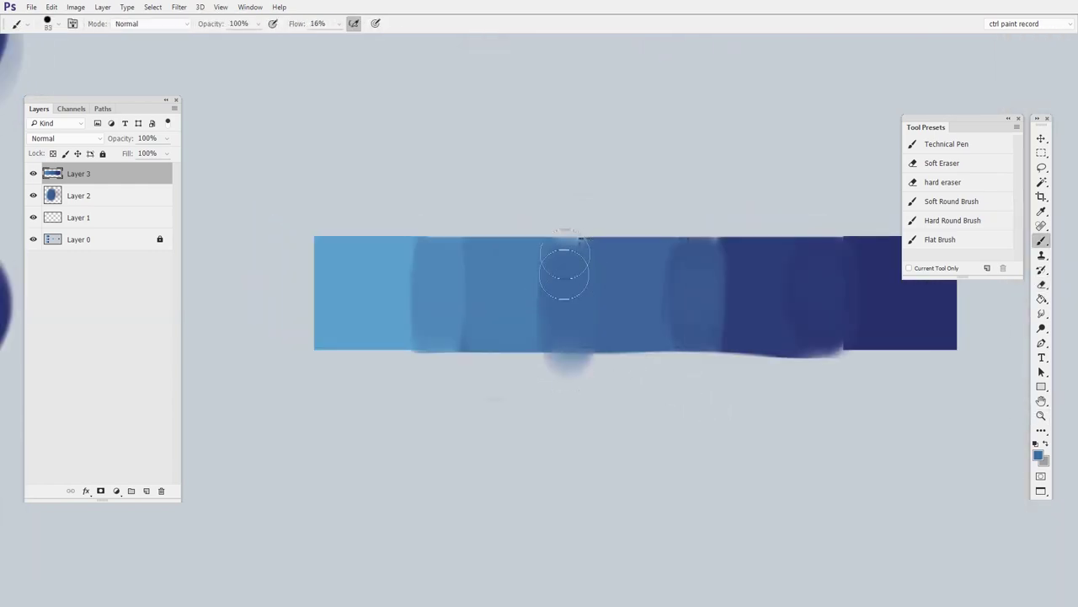
pyautogui.moveTo(680, 469); pyautogui.dragTo(615, 454)
pyautogui.keyDown('alt'); pyautogui.click(461, 282); pyautogui.keyUp('alt')
pyautogui.moveTo(472, 253); pyautogui.dragTo(469, 345)
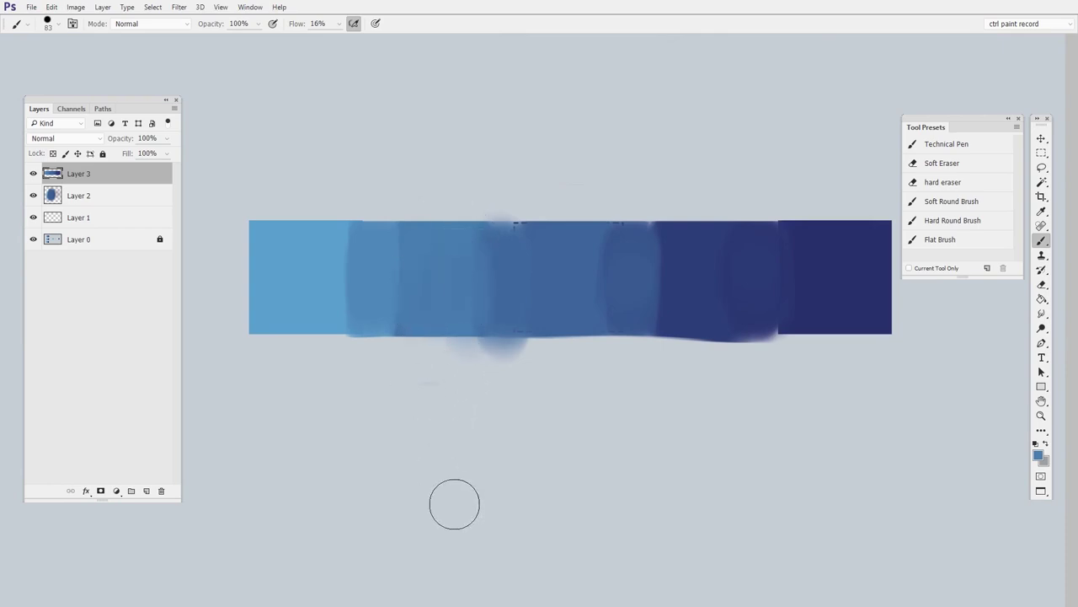
# Step: On a new layer, paint medium blue over the overlap of the untouched pair of light and dark blue circles
pyautogui.scroll(-2, 595, 407)
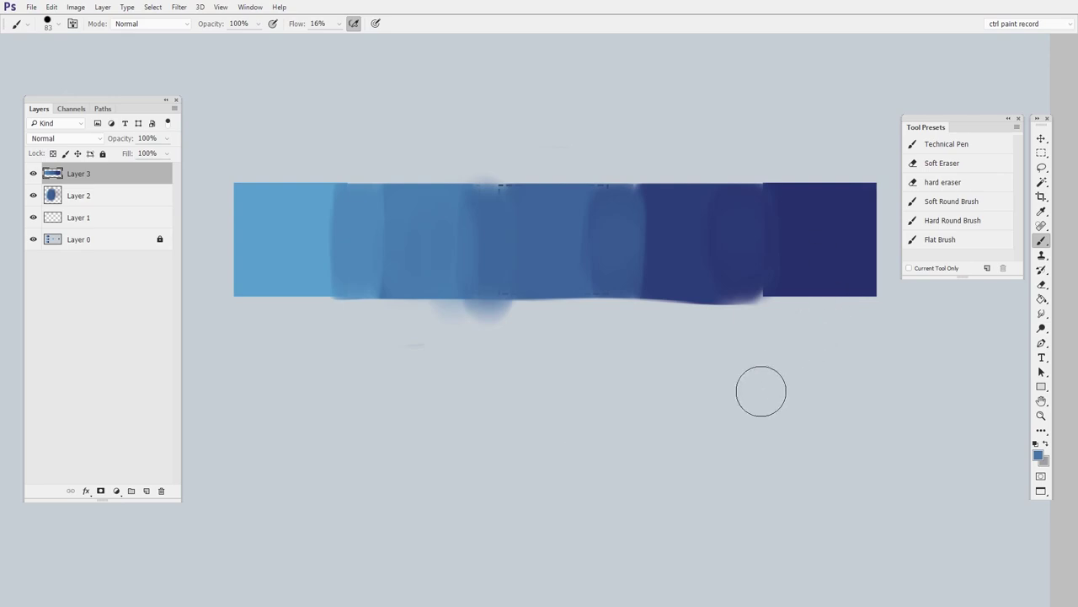
pyautogui.moveTo(400, 387); pyautogui.dragTo(739, 311)
pyautogui.moveTo(487, 404)
pyautogui.mouseDown()
pyautogui.moveTo(715, 351)
pyautogui.moveTo(695, 354)
pyautogui.mouseUp()
pyautogui.keyDown('ctrl'); pyautogui.click(719, 348); pyautogui.keyUp('ctrl')
pyautogui.press('b')
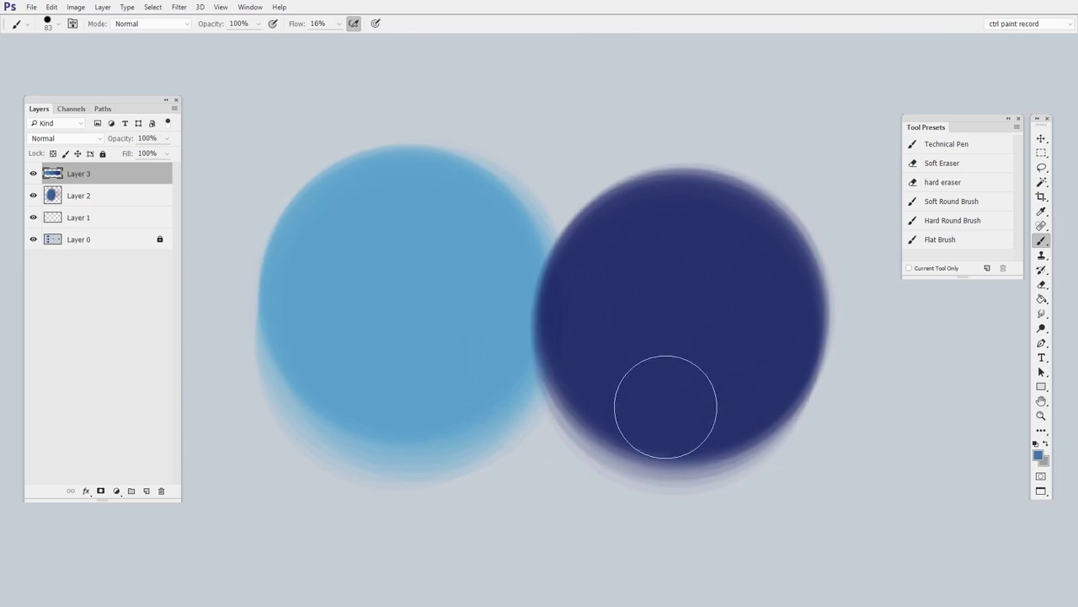
pyautogui.hotkey('ctrl', 'shift', 'alt', 'n')
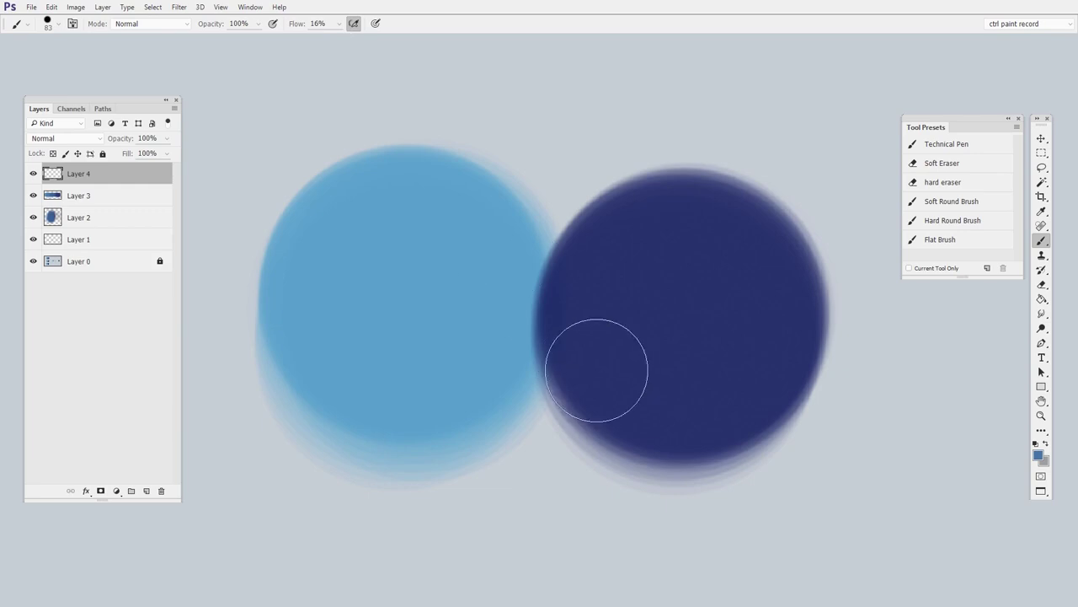
pyautogui.moveTo(573, 354)
pyautogui.mouseDown()
pyautogui.moveTo(506, 337)
pyautogui.moveTo(535, 284)
pyautogui.moveTo(538, 239)
pyautogui.moveTo(504, 302)
pyautogui.moveTo(492, 358)
pyautogui.moveTo(549, 373)
pyautogui.moveTo(601, 326)
pyautogui.moveTo(568, 362)
pyautogui.moveTo(565, 335)
pyautogui.moveTo(505, 421)
pyautogui.moveTo(505, 253)
pyautogui.moveTo(462, 251)
pyautogui.mouseUp()
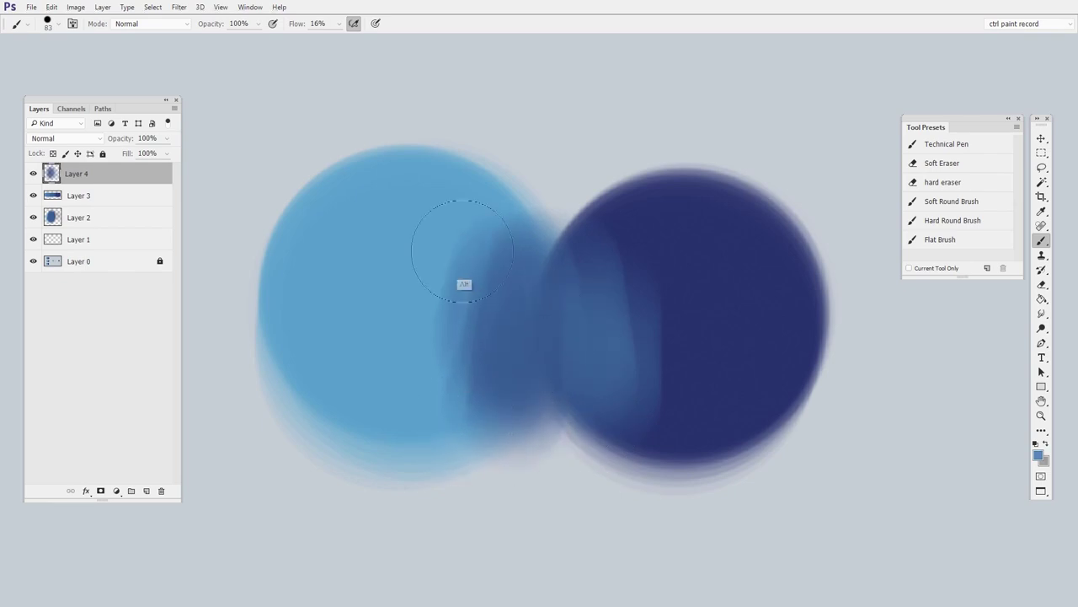
pyautogui.moveTo(493, 349)
pyautogui.mouseDown()
pyautogui.moveTo(446, 438)
pyautogui.moveTo(443, 388)
pyautogui.moveTo(414, 408)
pyautogui.moveTo(472, 366)
pyautogui.moveTo(513, 369)
pyautogui.mouseUp()
# Step: Spread the blend across the circles' overlap with blues sampled from the light circle, the middle and the dark circle
pyautogui.keyDown('alt'); pyautogui.click(440, 298); pyautogui.keyUp('alt')
pyautogui.moveTo(428, 297)
pyautogui.mouseDown()
pyautogui.moveTo(441, 320)
pyautogui.moveTo(422, 302)
pyautogui.moveTo(442, 359)
pyautogui.moveTo(425, 396)
pyautogui.moveTo(399, 333)
pyautogui.moveTo(400, 412)
pyautogui.moveTo(414, 355)
pyautogui.moveTo(475, 236)
pyautogui.moveTo(527, 401)
pyautogui.moveTo(520, 391)
pyautogui.moveTo(549, 420)
pyautogui.moveTo(554, 358)
pyautogui.moveTo(538, 445)
pyautogui.moveTo(563, 397)
pyautogui.moveTo(597, 393)
pyautogui.moveTo(623, 243)
pyautogui.moveTo(590, 317)
pyautogui.moveTo(560, 322)
pyautogui.moveTo(547, 339)
pyautogui.moveTo(577, 266)
pyautogui.moveTo(541, 307)
pyautogui.moveTo(555, 234)
pyautogui.moveTo(510, 241)
pyautogui.moveTo(516, 224)
pyautogui.moveTo(520, 294)
pyautogui.moveTo(534, 294)
pyautogui.moveTo(532, 263)
pyautogui.moveTo(589, 322)
pyautogui.moveTo(587, 242)
pyautogui.moveTo(607, 289)
pyautogui.moveTo(622, 247)
pyautogui.moveTo(631, 252)
pyautogui.moveTo(619, 353)
pyautogui.moveTo(618, 241)
pyautogui.moveTo(603, 288)
pyautogui.moveTo(610, 223)
pyautogui.moveTo(619, 374)
pyautogui.moveTo(664, 210)
pyautogui.moveTo(635, 312)
pyautogui.moveTo(641, 229)
pyautogui.moveTo(568, 302)
pyautogui.moveTo(576, 231)
pyautogui.moveTo(542, 283)
pyautogui.moveTo(538, 256)
pyautogui.moveTo(605, 426)
pyautogui.moveTo(638, 393)
pyautogui.moveTo(646, 361)
pyautogui.mouseUp()
pyautogui.keyDown('alt'); pyautogui.click(598, 354); pyautogui.keyUp('alt')
pyautogui.moveTo(590, 337); pyautogui.dragTo(613, 401)
pyautogui.keyDown('alt'); pyautogui.click(679, 356); pyautogui.keyUp('alt')
pyautogui.moveTo(682, 358)
pyautogui.mouseDown()
pyautogui.moveTo(695, 366)
pyautogui.moveTo(602, 402)
pyautogui.moveTo(619, 412)
pyautogui.mouseUp()
pyautogui.keyDown('alt'); pyautogui.click(730, 296); pyautogui.keyUp('alt')
pyautogui.moveTo(683, 318)
pyautogui.mouseDown()
pyautogui.moveTo(656, 380)
pyautogui.moveTo(664, 297)
pyautogui.moveTo(603, 317)
pyautogui.moveTo(571, 345)
pyautogui.mouseUp()
# Step: Even out the middle of the circle pair with a size 136 brush, resampling light, medium and dark blues
pyautogui.keyDown('alt'); pyautogui.click(627, 305); pyautogui.keyUp('alt')
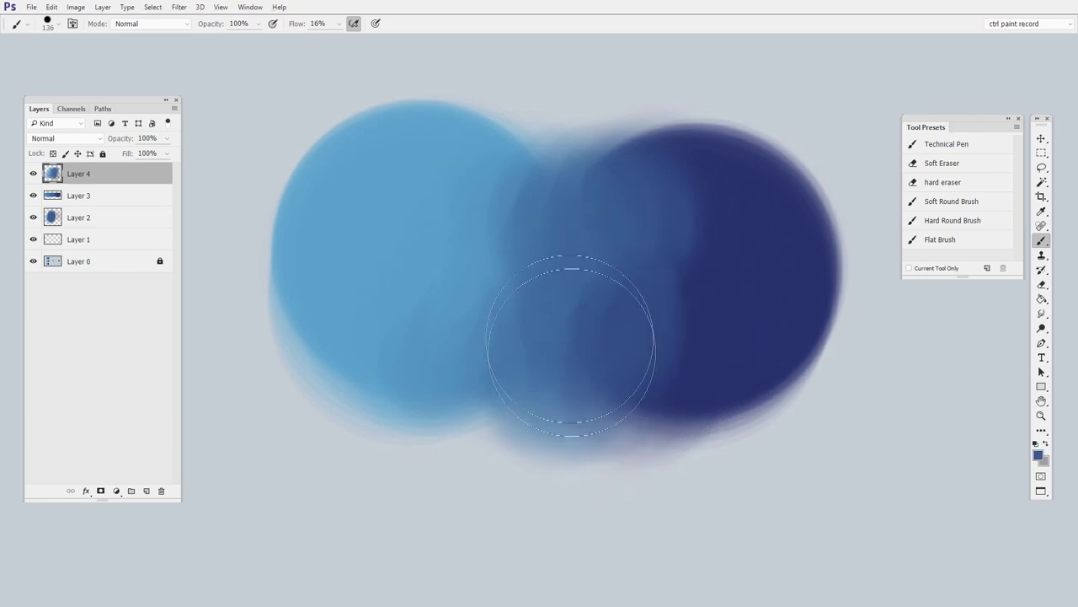
pyautogui.keyDown('alt'); pyautogui.click(531, 338); pyautogui.keyUp('alt')
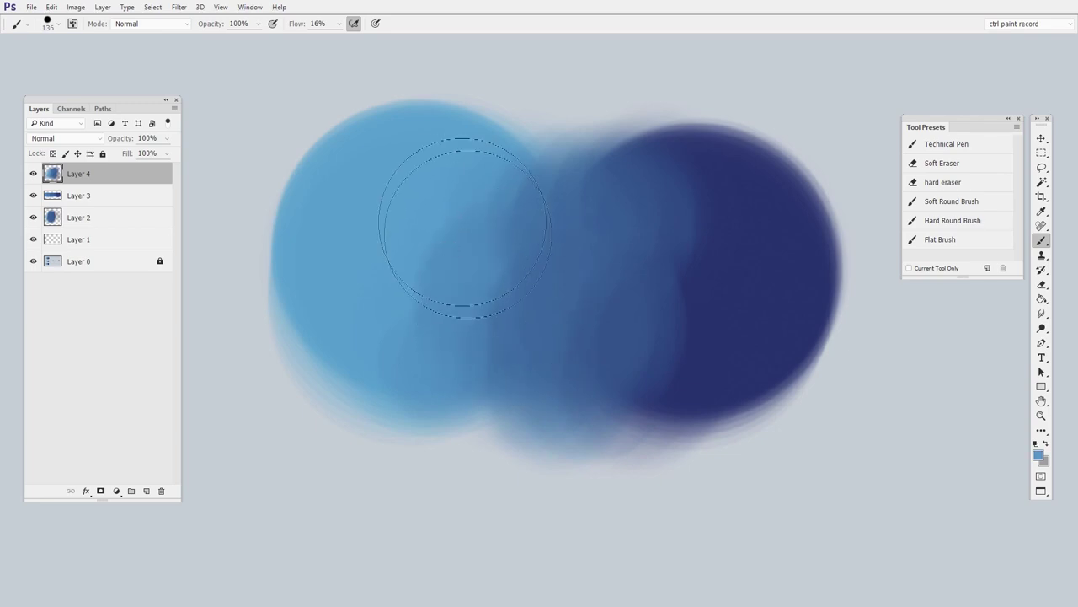
pyautogui.moveTo(465, 228)
pyautogui.mouseDown()
pyautogui.moveTo(446, 325)
pyautogui.moveTo(433, 300)
pyautogui.moveTo(494, 265)
pyautogui.moveTo(617, 361)
pyautogui.mouseUp()
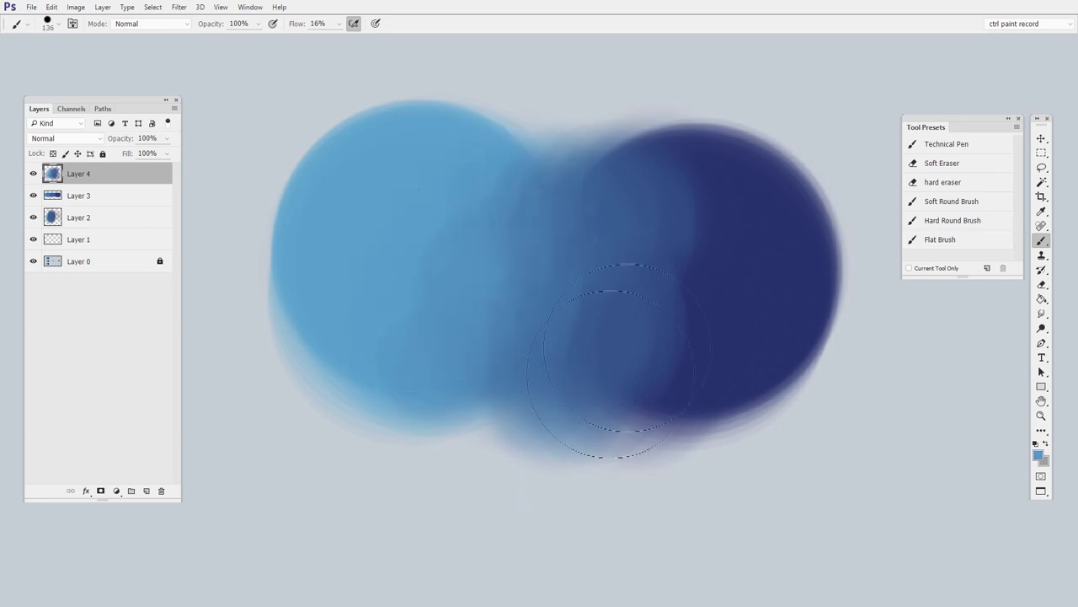
pyautogui.keyDown('alt'); pyautogui.click(710, 241); pyautogui.keyUp('alt')
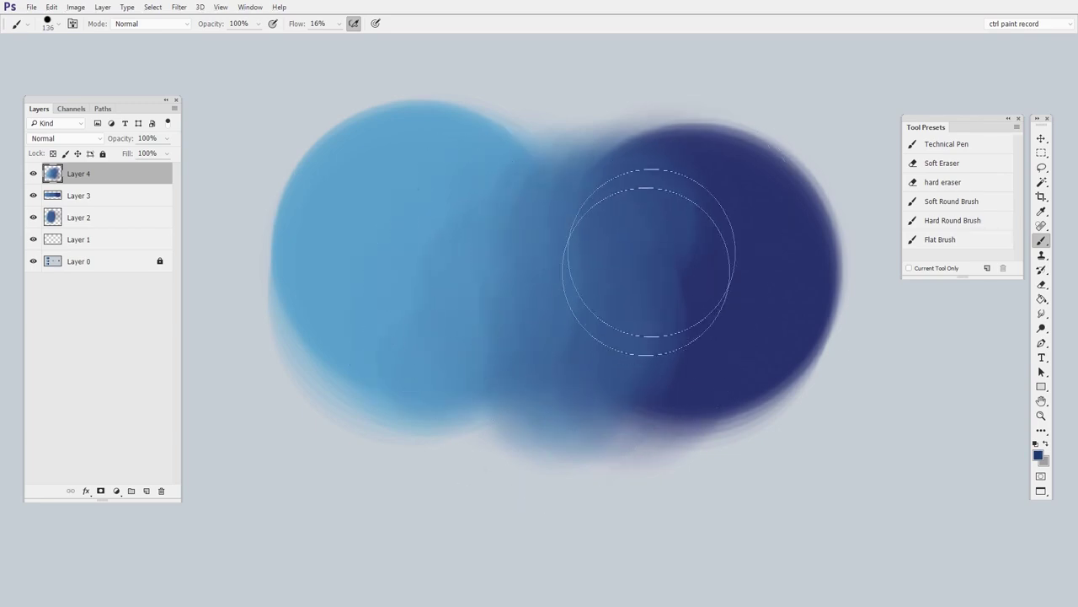
pyautogui.keyDown('alt'); pyautogui.click(583, 281); pyautogui.keyUp('alt')
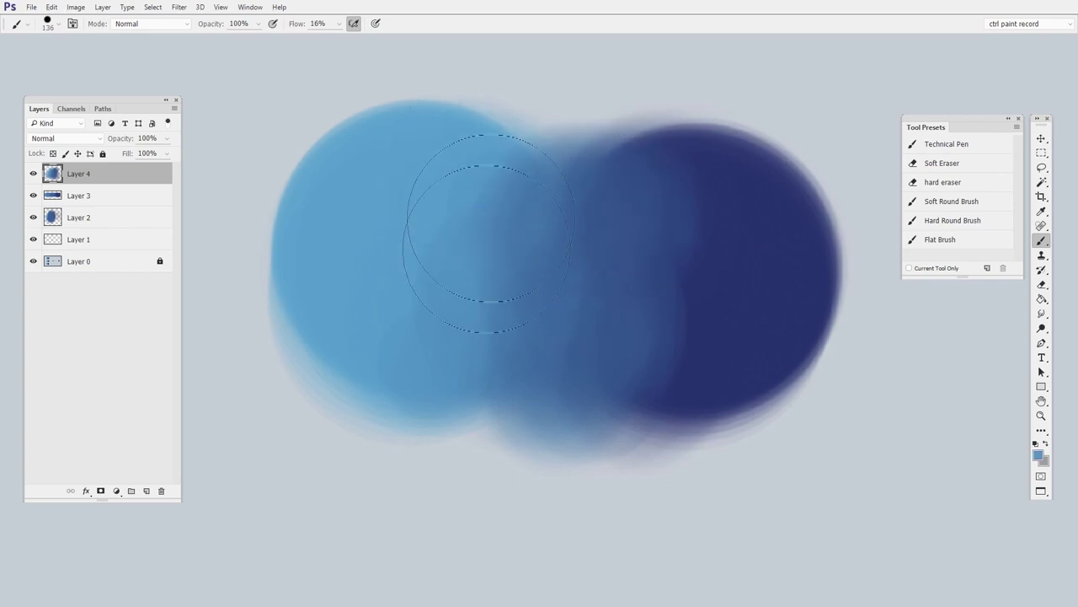
pyautogui.keyDown('alt'); pyautogui.click(723, 246); pyautogui.keyUp('alt')
# Step: Enlarge the brush to 200 and smooth the whole light-to-dark transition between the circles with repeatedly sampled blues
pyautogui.press('z')
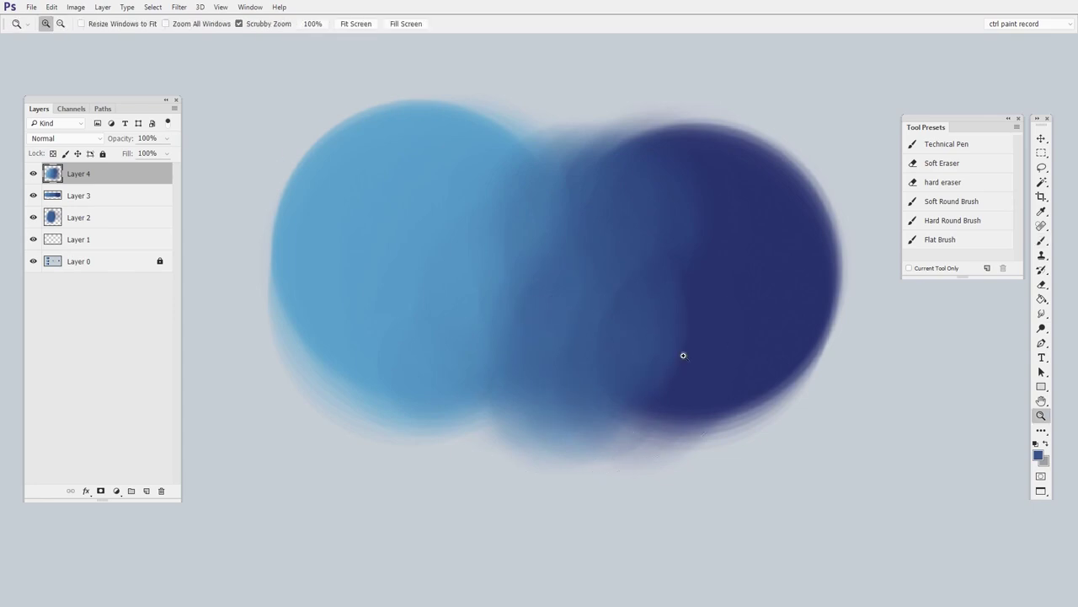
pyautogui.keyDown('alt'); pyautogui.click(683, 355); pyautogui.keyUp('alt')
pyautogui.press('b')
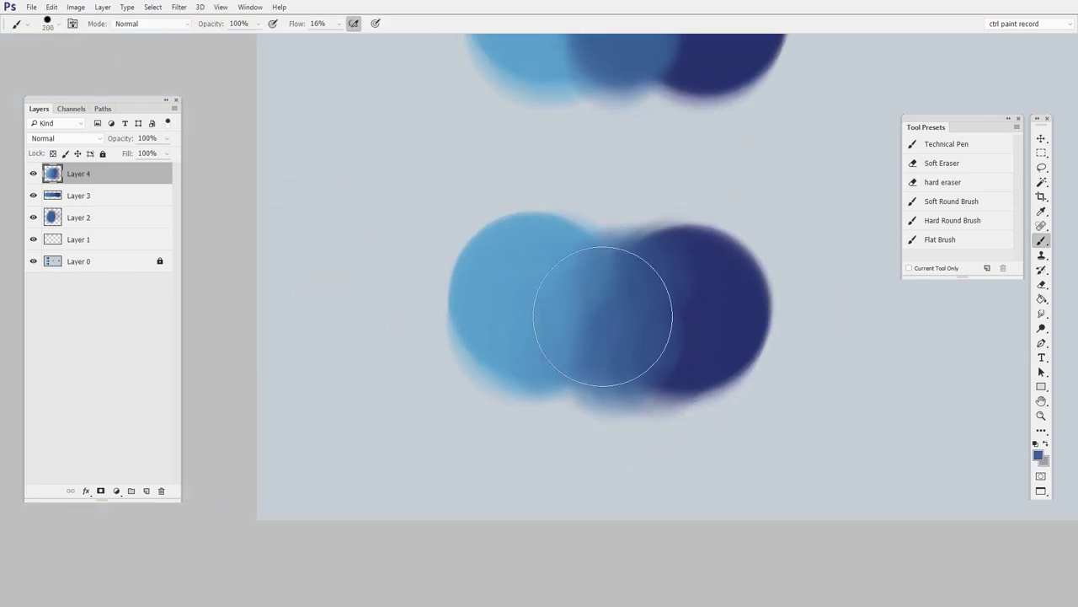
pyautogui.moveTo(601, 313); pyautogui.dragTo(594, 357)
pyautogui.moveTo(556, 305)
pyautogui.mouseDown()
pyautogui.moveTo(523, 357)
pyautogui.moveTo(551, 289)
pyautogui.moveTo(575, 308)
pyautogui.mouseUp()
pyautogui.keyDown('alt'); pyautogui.click(633, 299); pyautogui.keyUp('alt')
pyautogui.moveTo(639, 318)
pyautogui.mouseDown()
pyautogui.moveTo(640, 303)
pyautogui.moveTo(626, 307)
pyautogui.moveTo(615, 328)
pyautogui.mouseUp()
pyautogui.keyDown('alt'); pyautogui.click(711, 284); pyautogui.keyUp('alt')
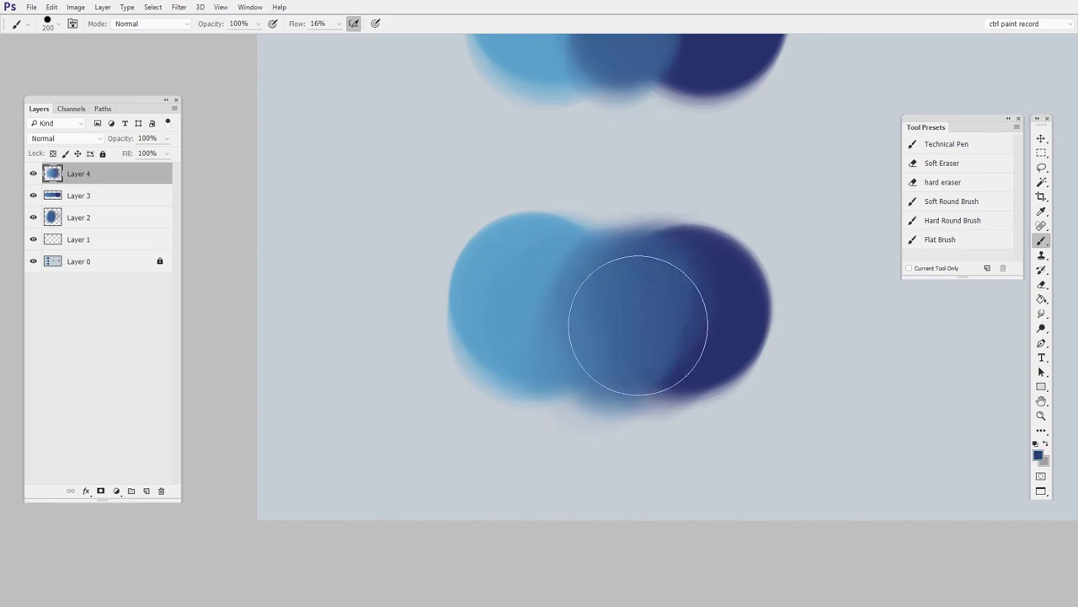
pyautogui.keyDown('alt'); pyautogui.click(535, 263); pyautogui.keyUp('alt')
pyautogui.moveTo(562, 274); pyautogui.dragTo(573, 337)
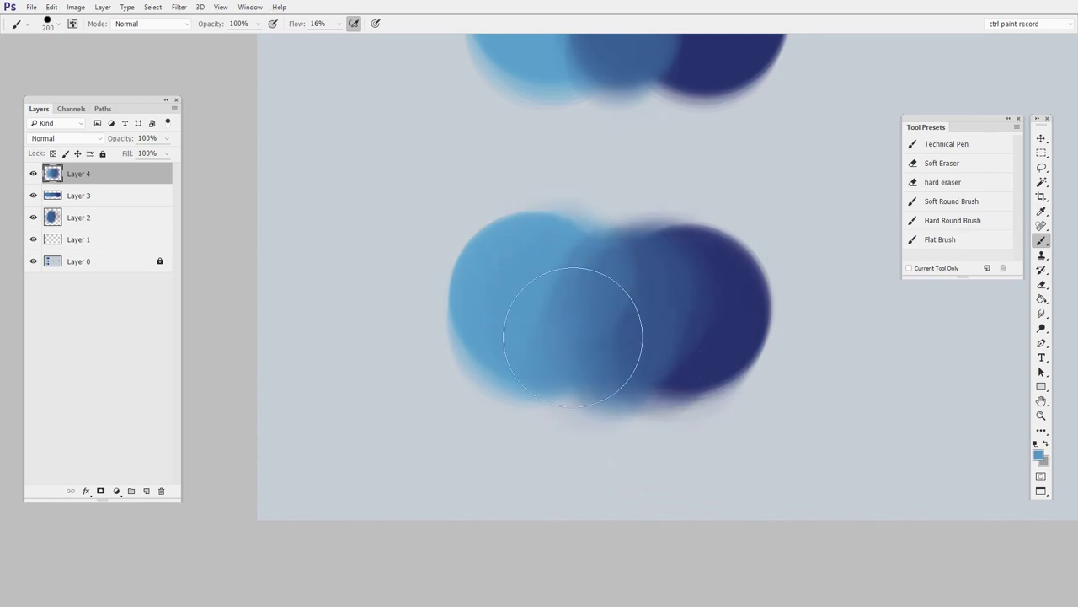
pyautogui.moveTo(720, 359); pyautogui.dragTo(696, 340)
pyautogui.keyDown('alt'); pyautogui.click(620, 299); pyautogui.keyUp('alt')
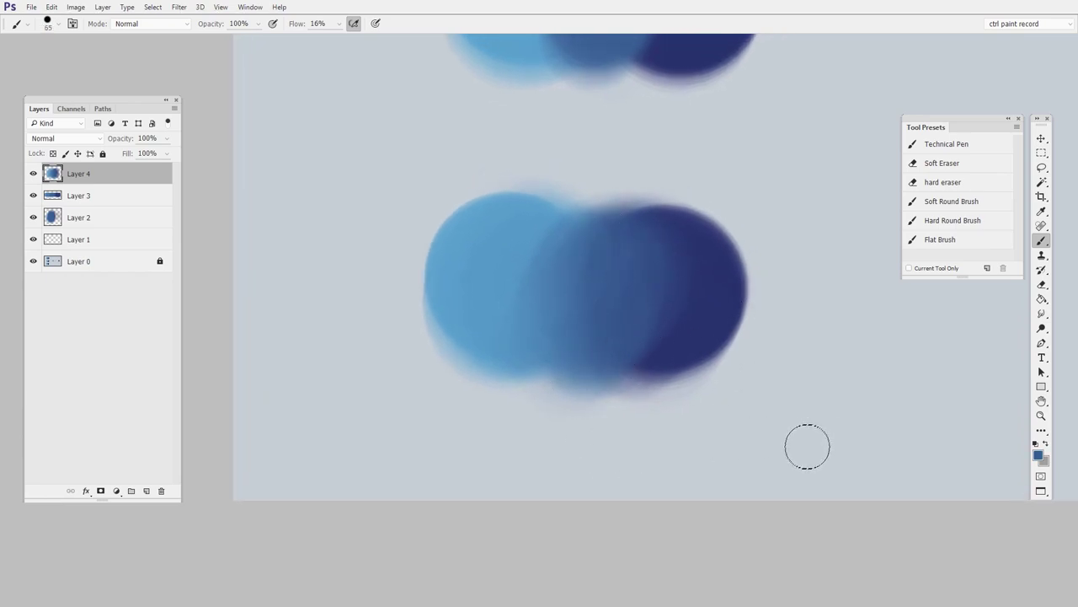
# Step: Compare the blended circle pairs with the blended swatch strip
pyautogui.moveTo(745, 298); pyautogui.dragTo(725, 358)
pyautogui.moveTo(710, 371); pyautogui.dragTo(686, 369)
pyautogui.moveTo(753, 290); pyautogui.dragTo(588, 384)
pyautogui.moveTo(777, 447); pyautogui.dragTo(540, 422)
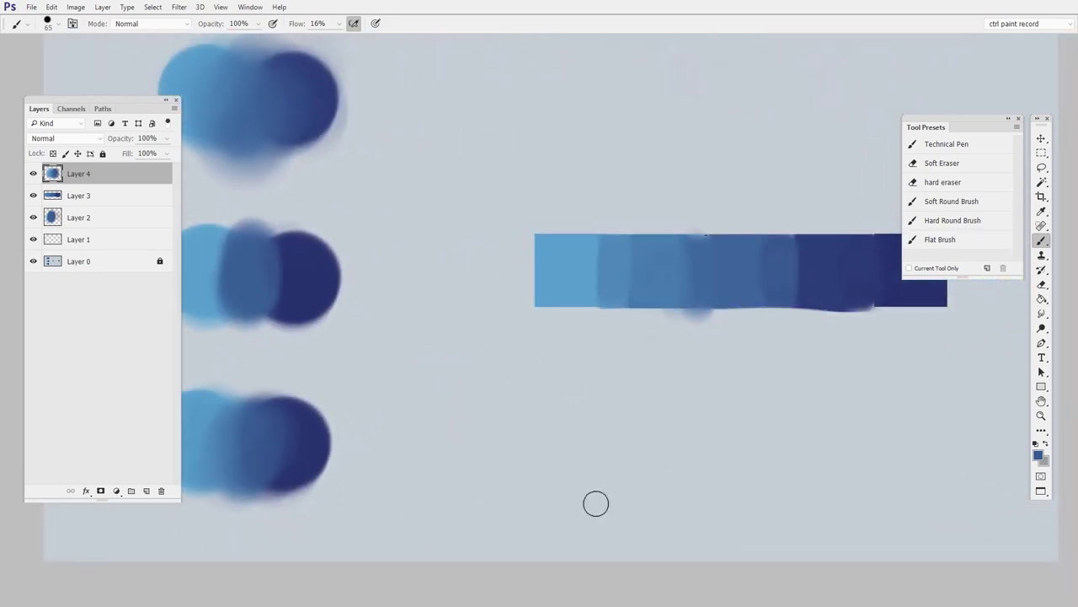
pyautogui.moveTo(683, 361); pyautogui.dragTo(568, 376)
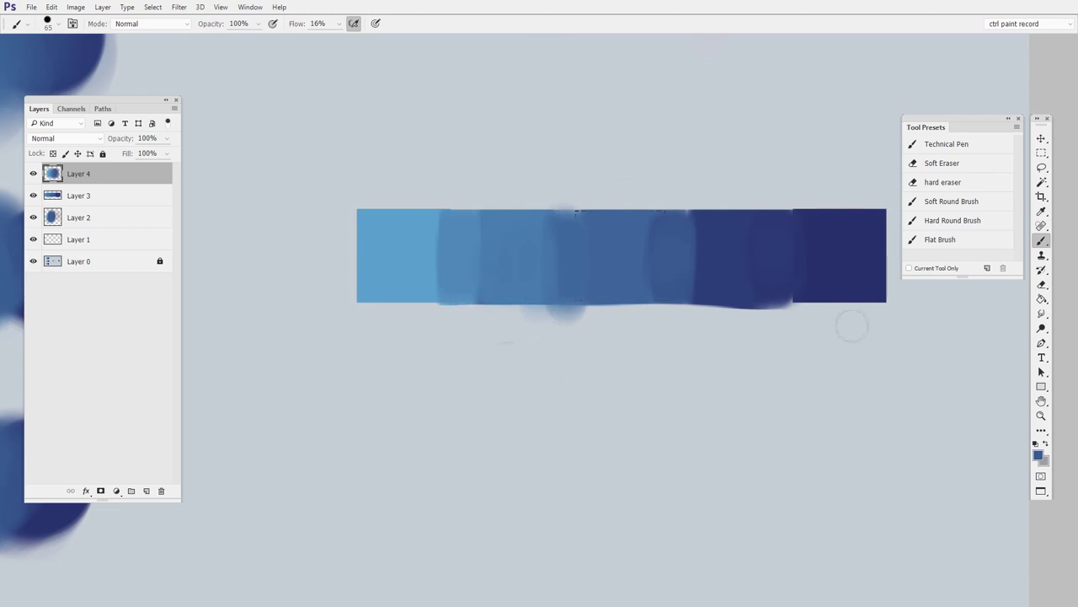
pyautogui.moveTo(569, 380); pyautogui.dragTo(550, 383)
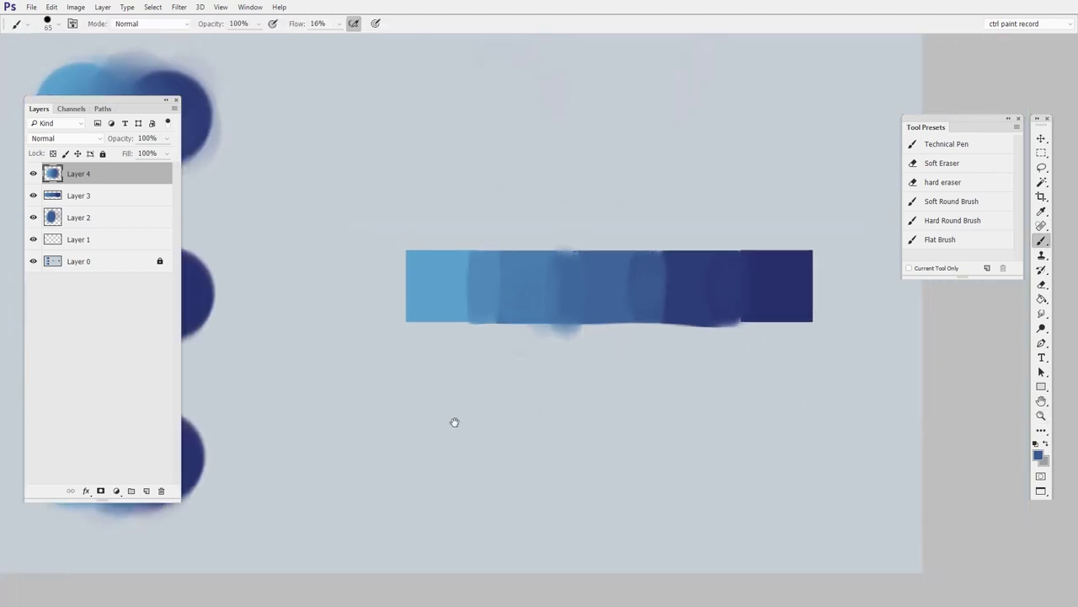
pyautogui.moveTo(438, 424); pyautogui.dragTo(736, 384)
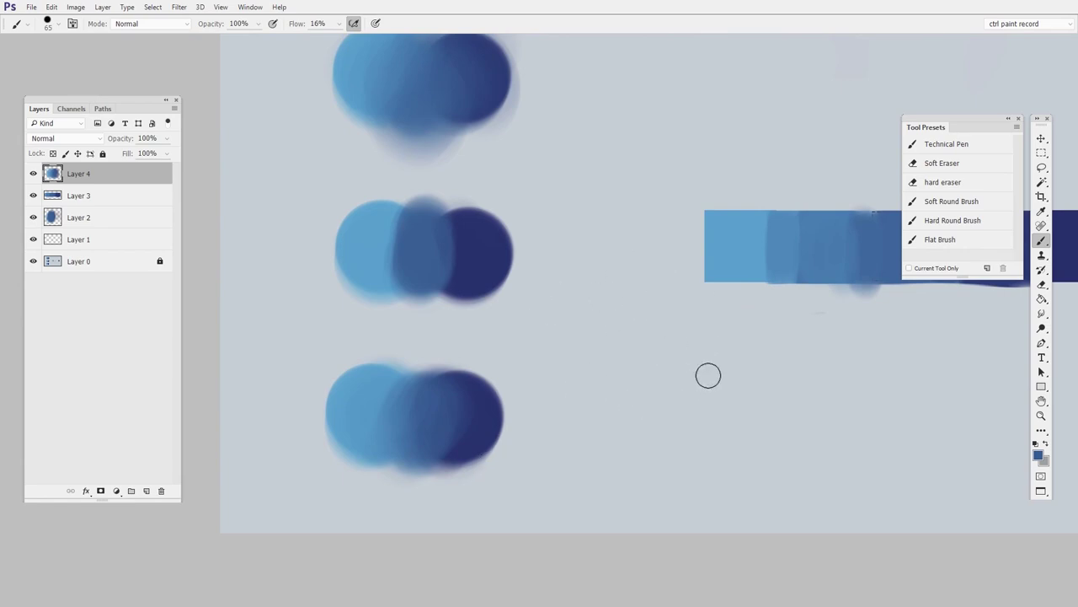
pyautogui.moveTo(566, 431)
pyautogui.mouseDown()
pyautogui.moveTo(699, 409)
pyautogui.moveTo(722, 421)
pyautogui.mouseUp()
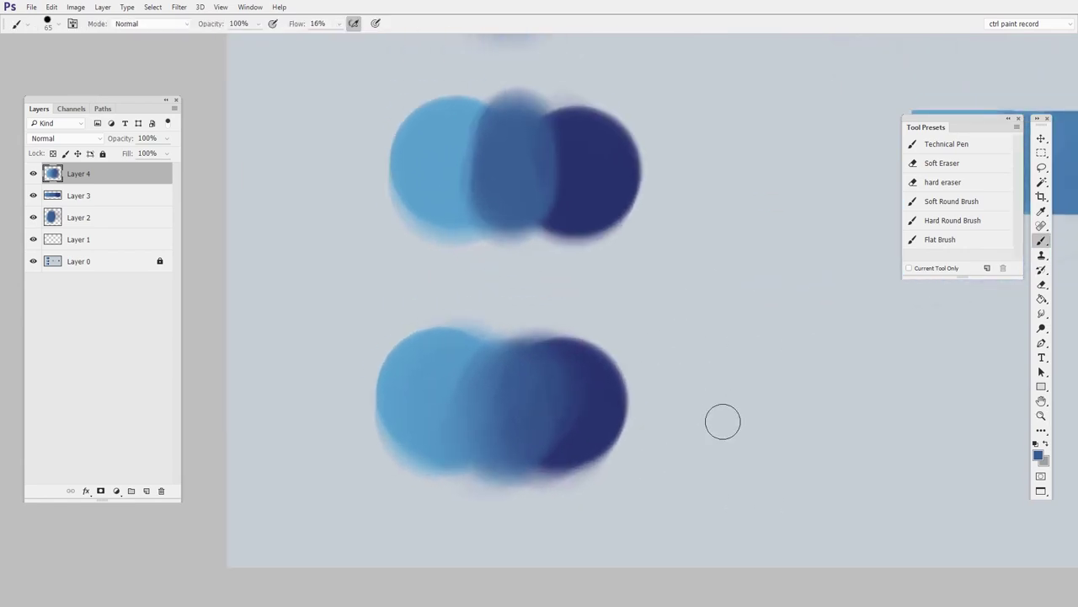